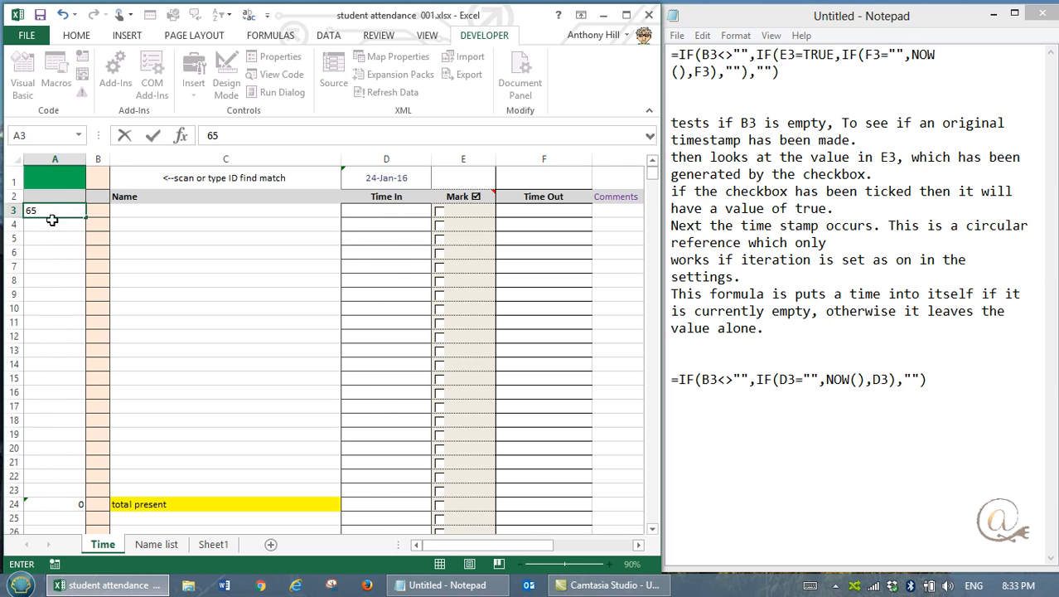
# Step: Complete the ID entry in A3 of the Time sheet, and check the Name list sheet and the date formula in D1
pyautogui.press('Tab')
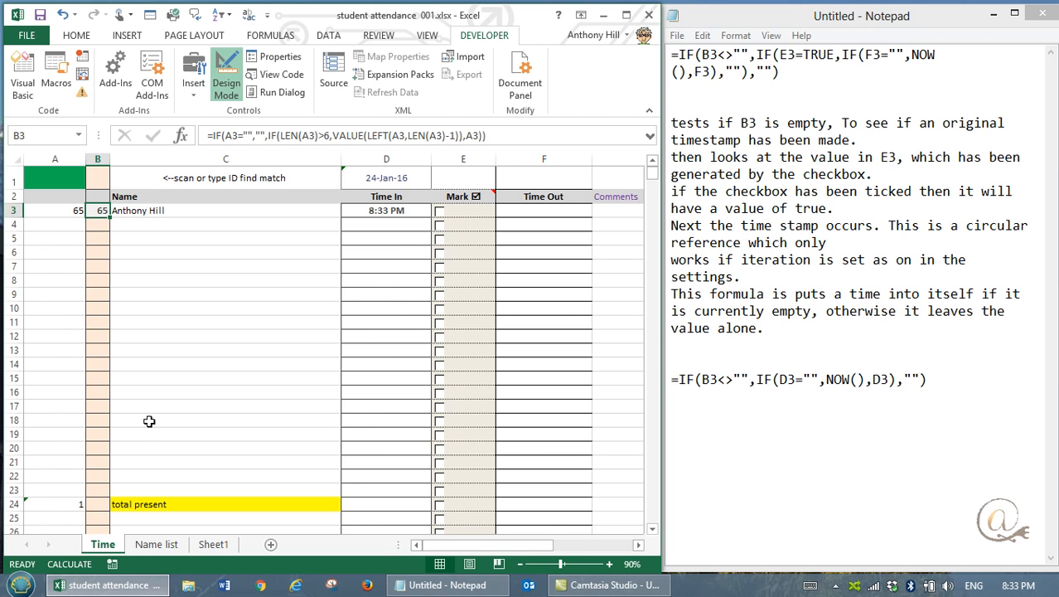
pyautogui.click(153, 545)
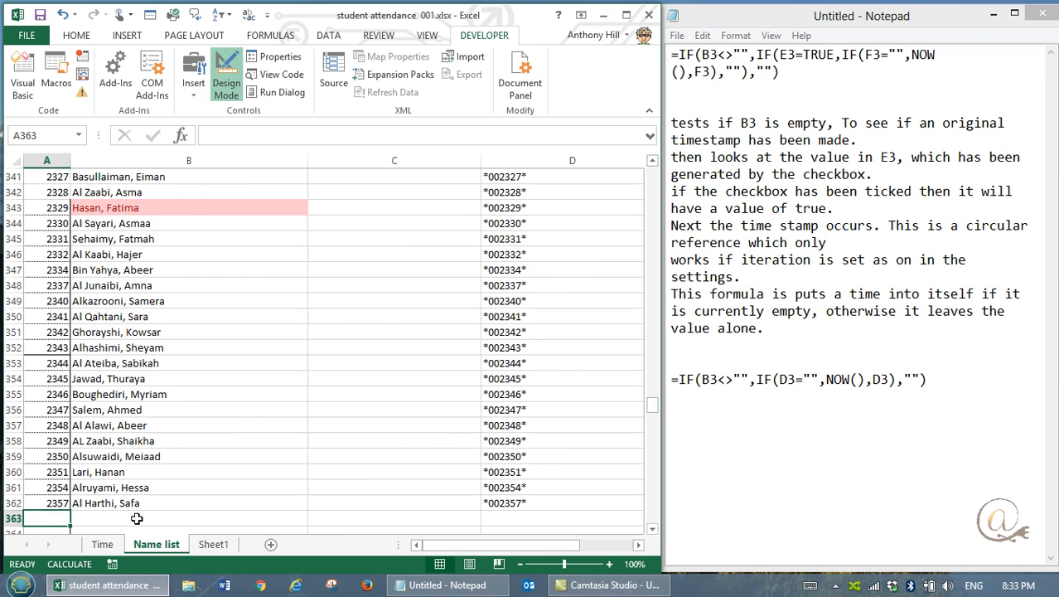
pyautogui.click(103, 545)
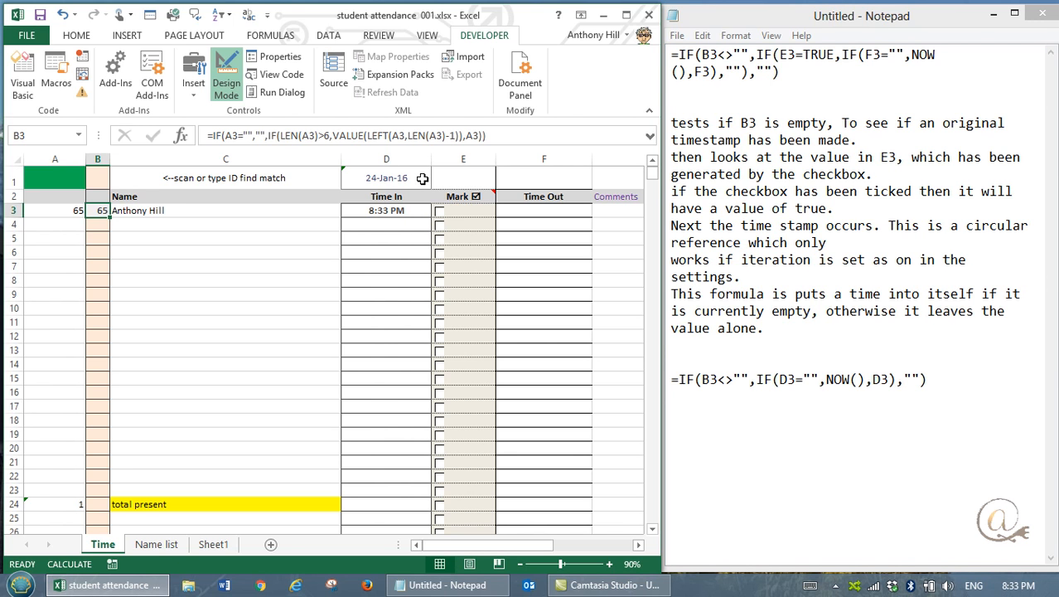
pyautogui.click(401, 182)
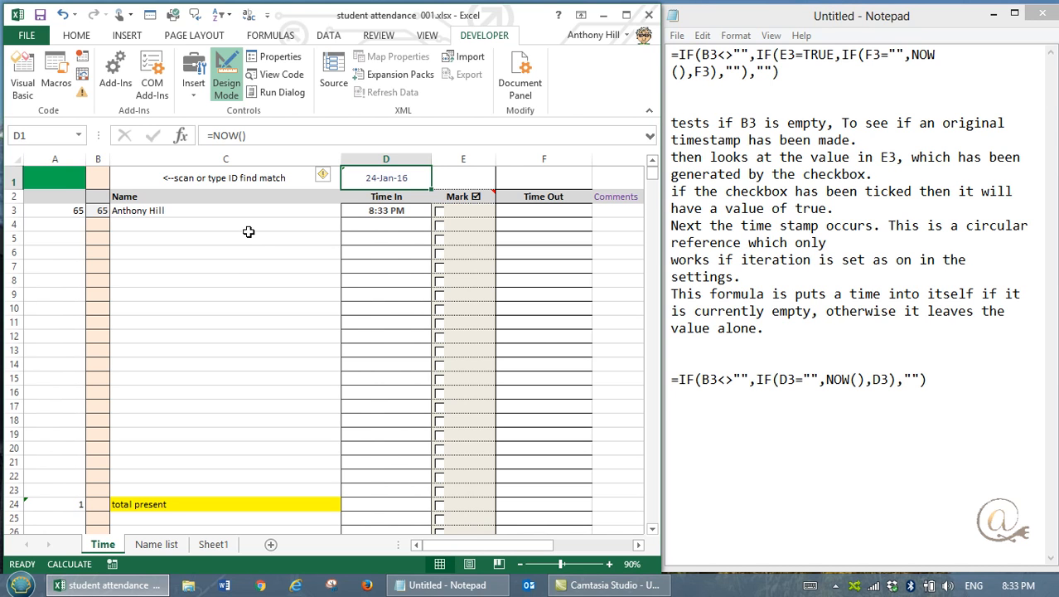
# Step: Test the time-in stamp by entering 1 as the ID in A4, and clear the entry
pyautogui.click(62, 224)
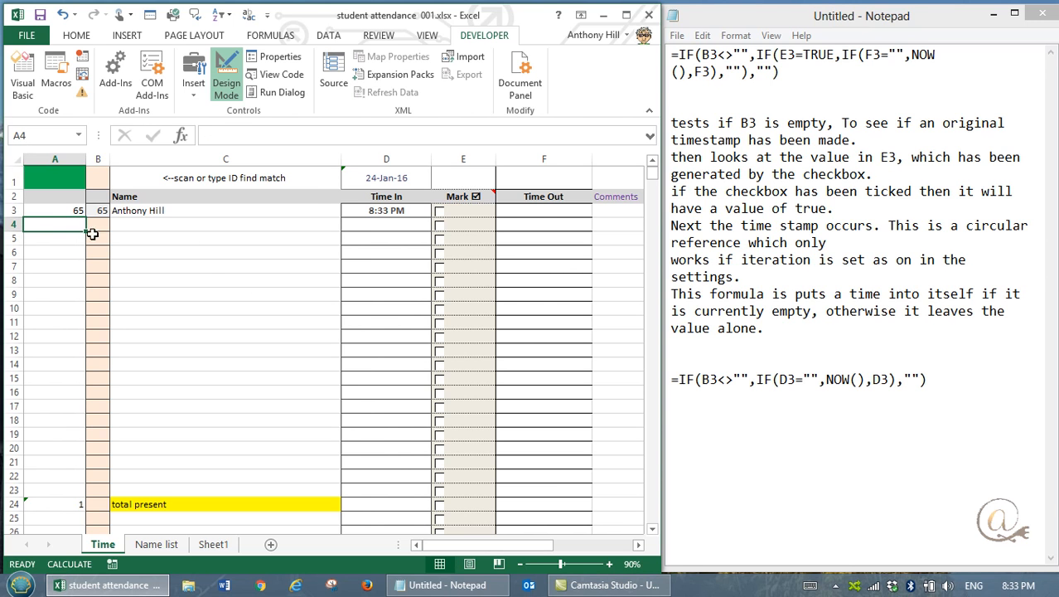
pyautogui.write('1')
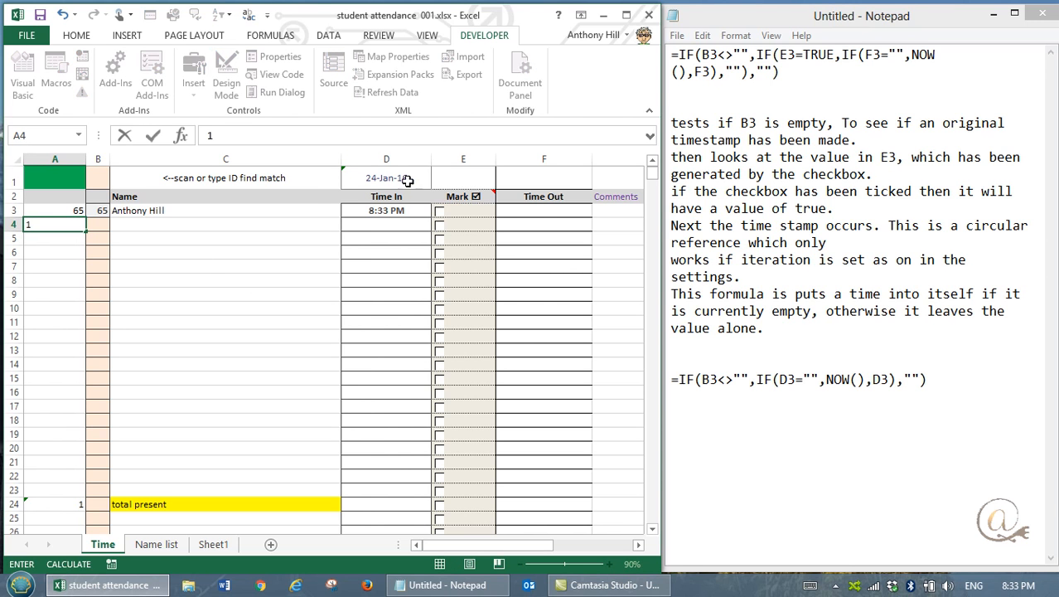
pyautogui.press('Tab')
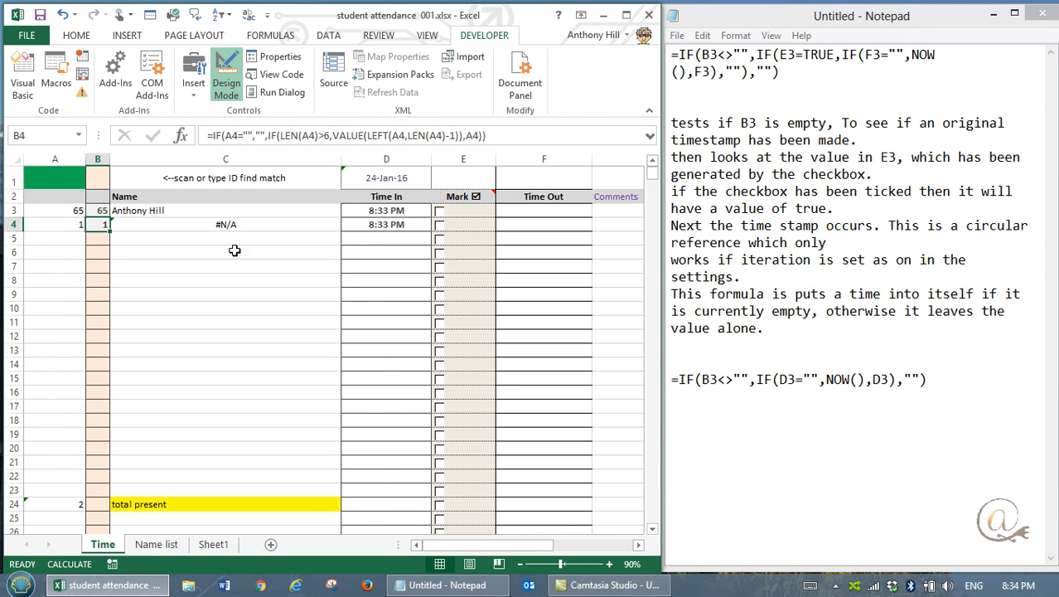
pyautogui.click(65, 224)
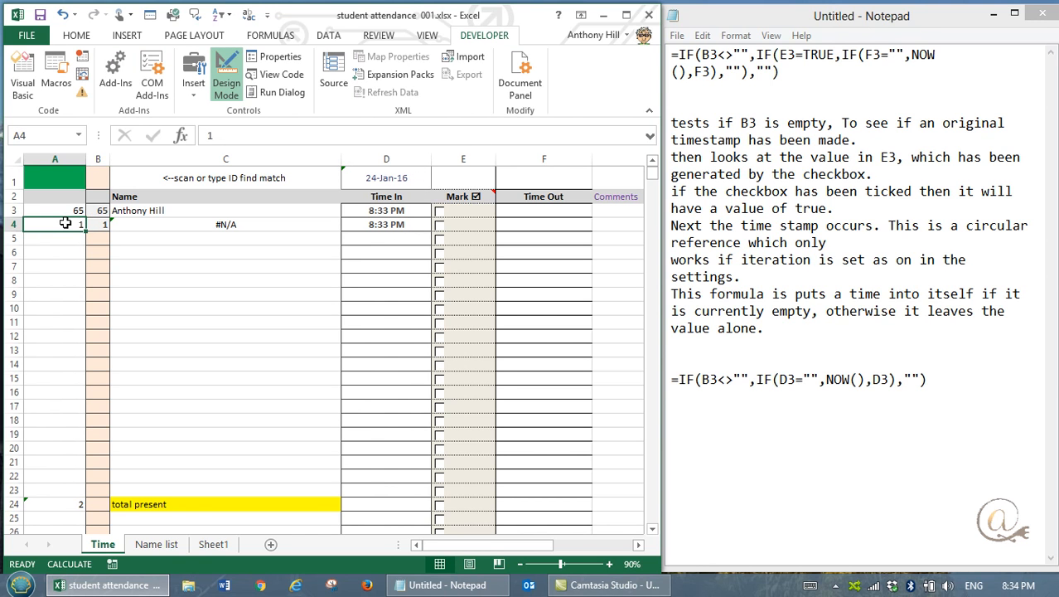
pyautogui.press('Delete')
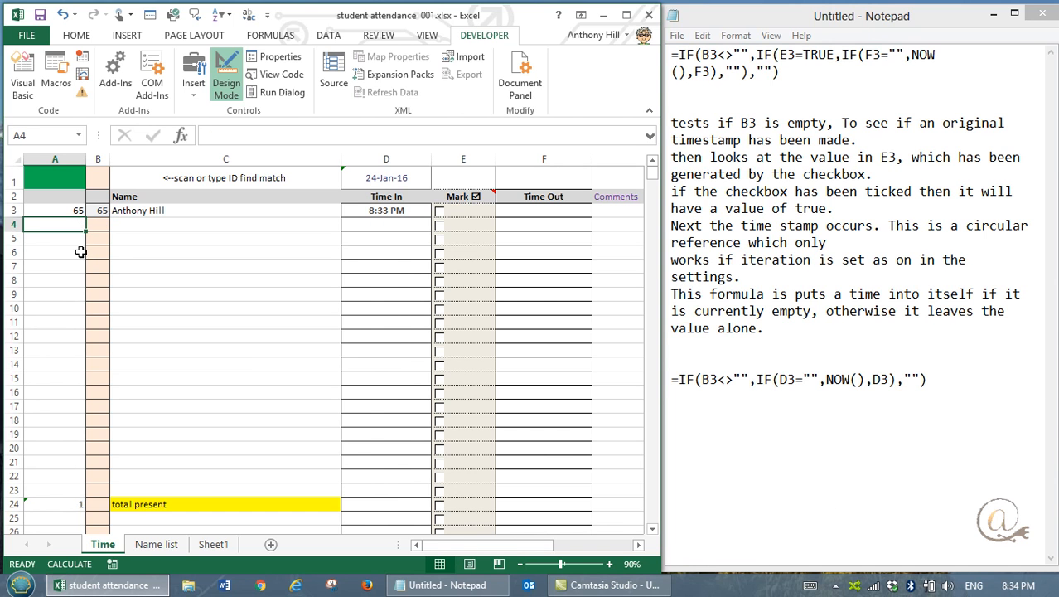
# Step: Enter 1 in A4 again and inspect the formulas in D1 and D3
pyautogui.write('1')
pyautogui.press('Tab')
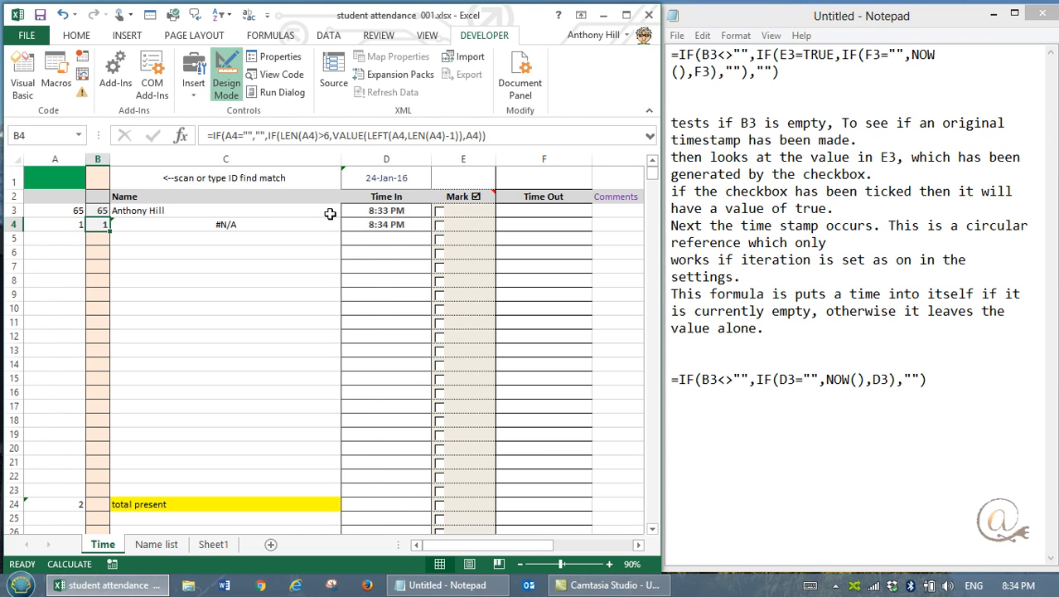
pyautogui.click(405, 180)
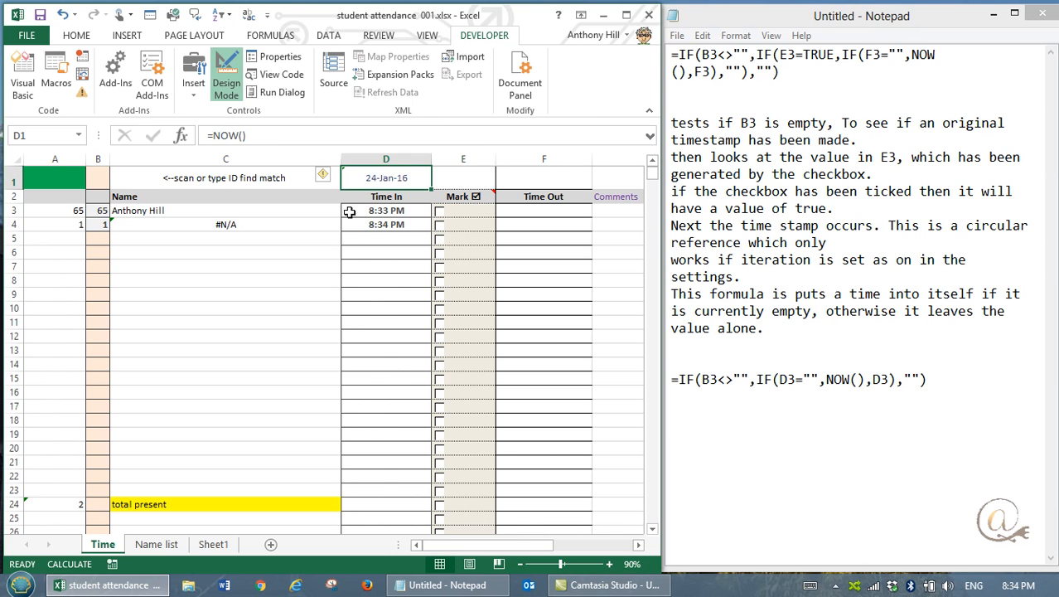
pyautogui.click(395, 212)
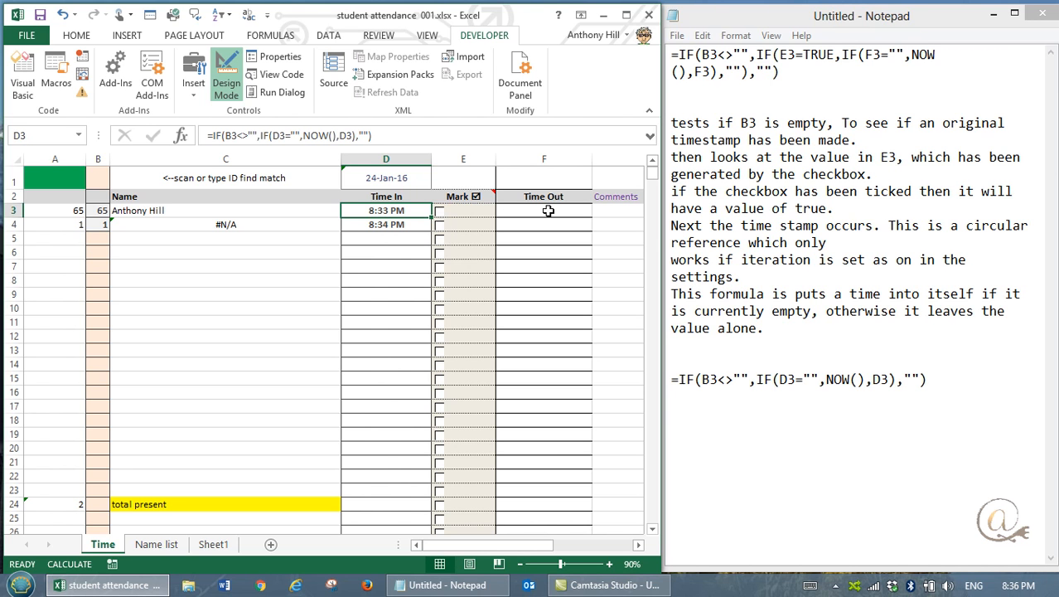
# Step: Test a duplicate by entering the same ID as A3 in A5, and clear the entry
pyautogui.click(69, 238)
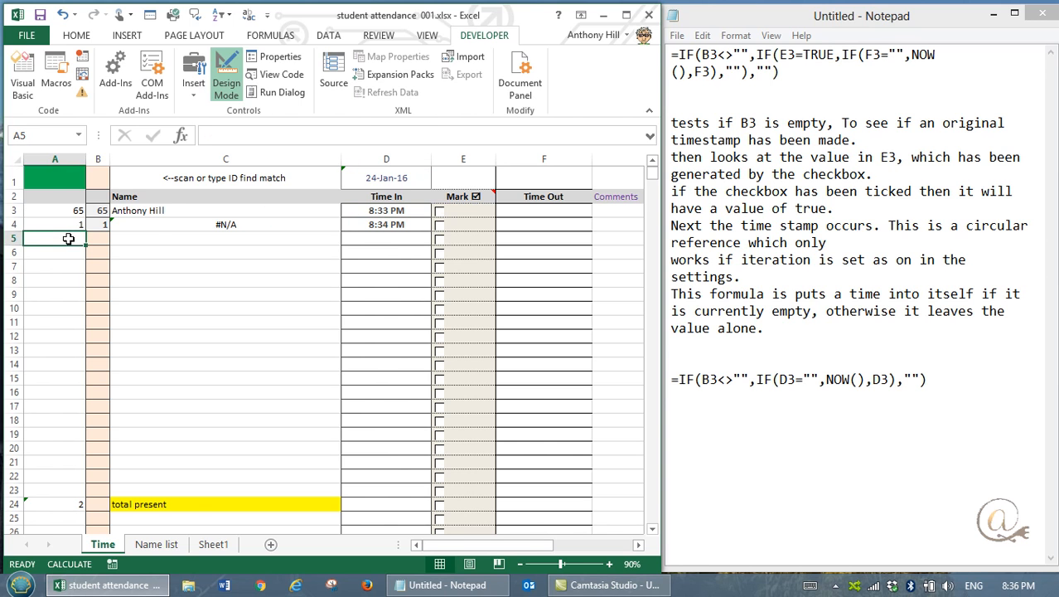
pyautogui.write('65')
pyautogui.press('Tab')
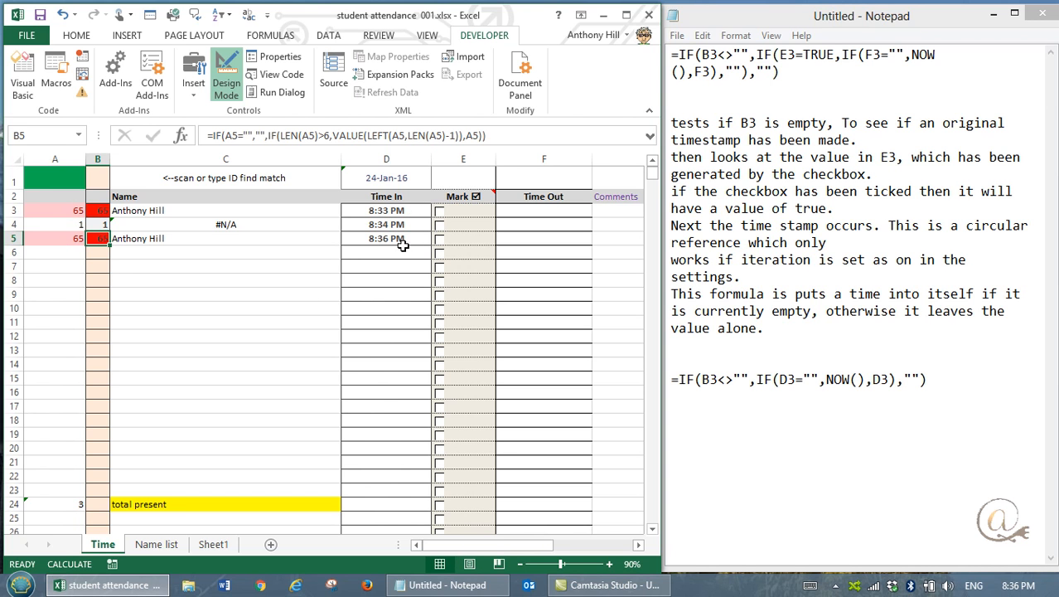
pyautogui.click(71, 239)
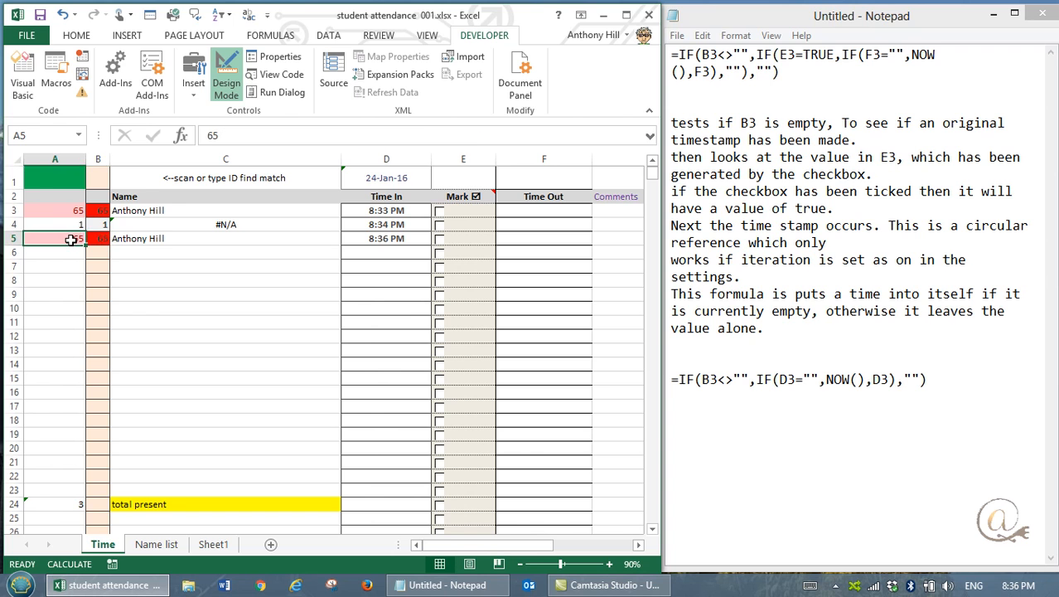
pyautogui.press('Delete')
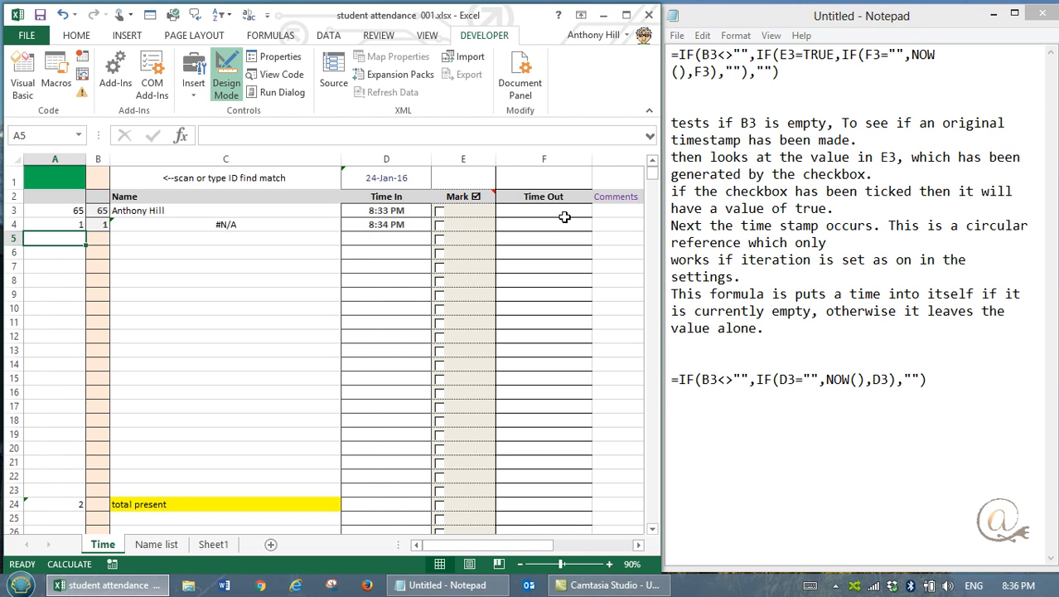
# Step: Tick the Mark checkboxes in rows 3 and 4 and inspect the Time Out formula in F3
pyautogui.click(439, 213)
pyautogui.click(439, 225)
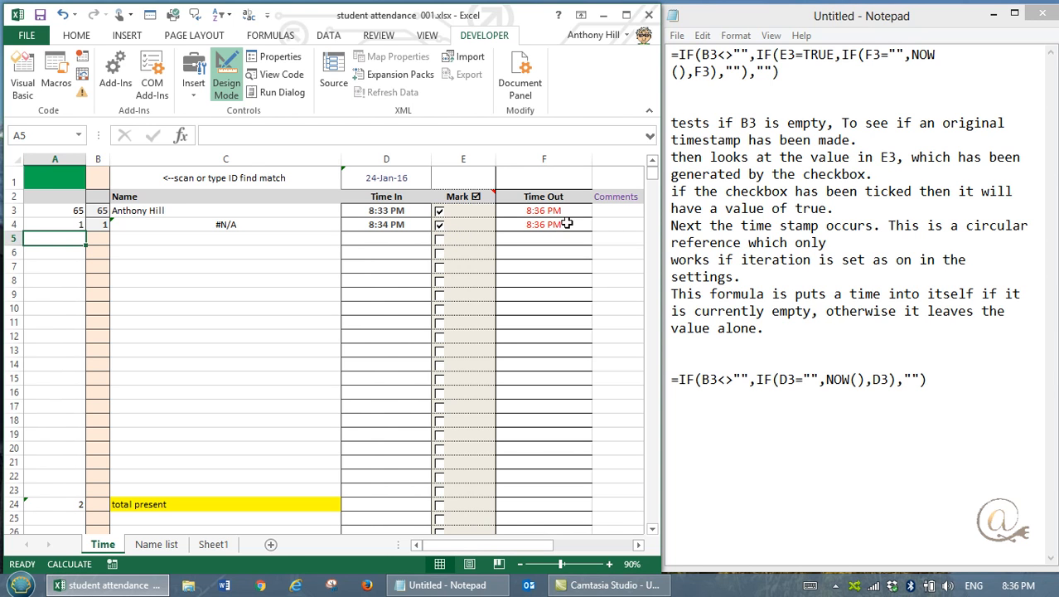
pyautogui.click(562, 212)
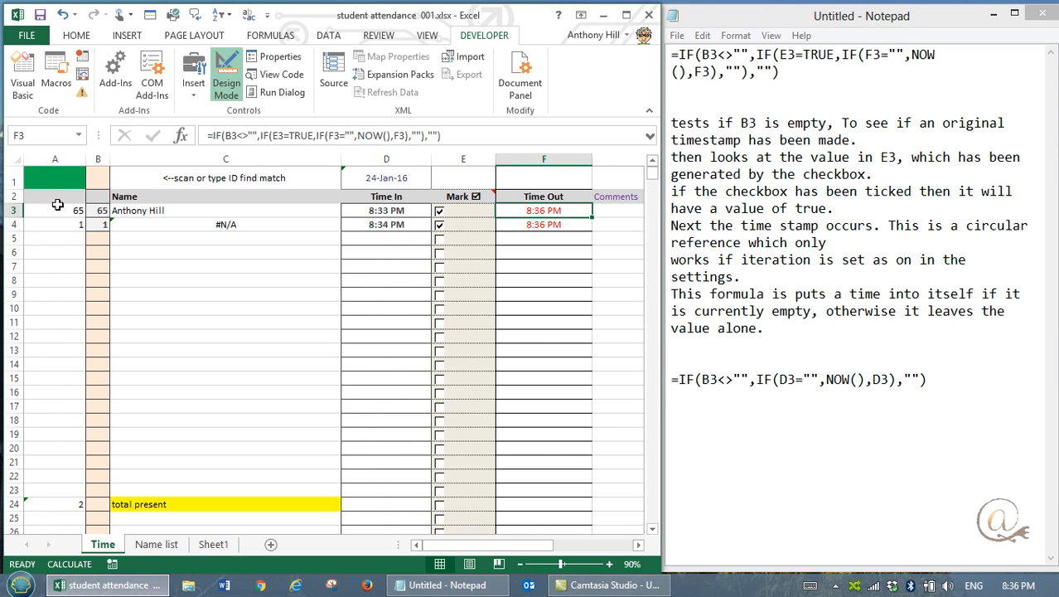
# Step: Untick the Mark checkbox in row 3 and inspect the checkbox-linked values in E3 and E4
pyautogui.click(440, 242)
pyautogui.click(440, 241)
pyautogui.click(440, 222)
pyautogui.click(490, 215)
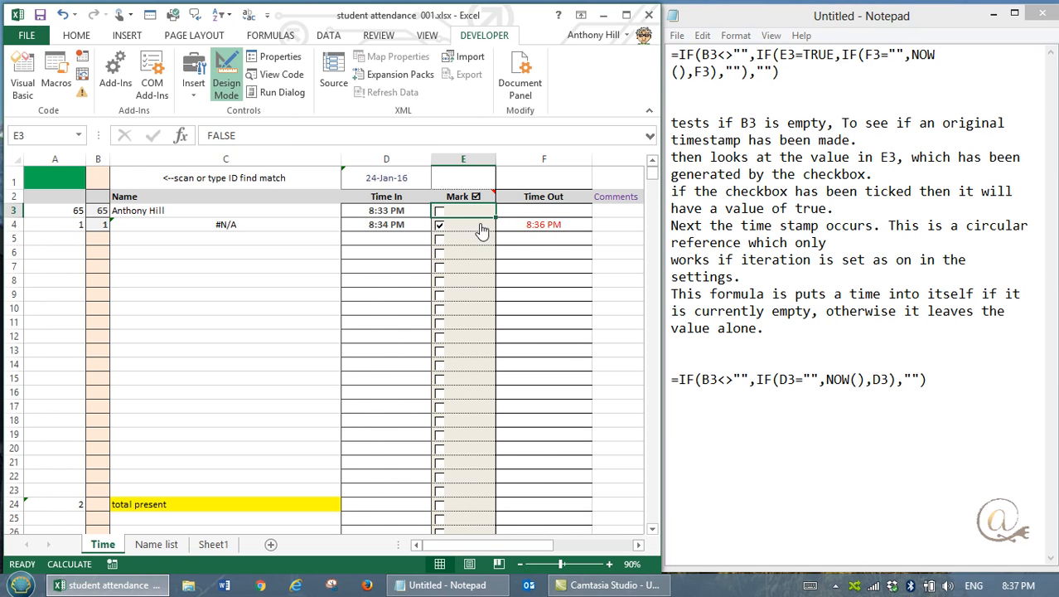
pyautogui.click(491, 226)
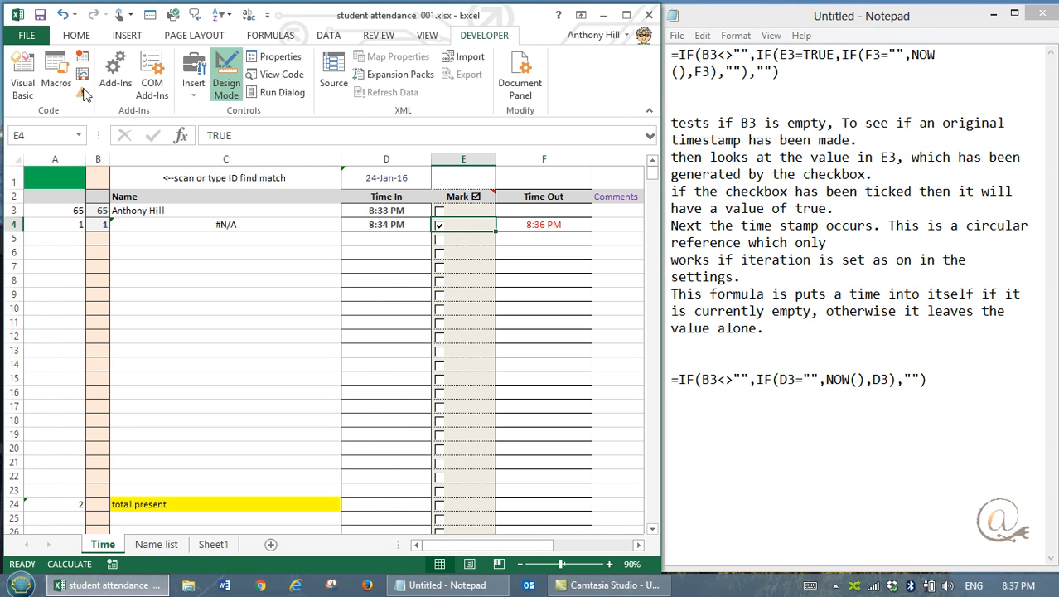
# Step: Reveal the hidden value in E4 with black text, undo the colour change, and inspect the Time Out formula in F4
pyautogui.click(75, 36)
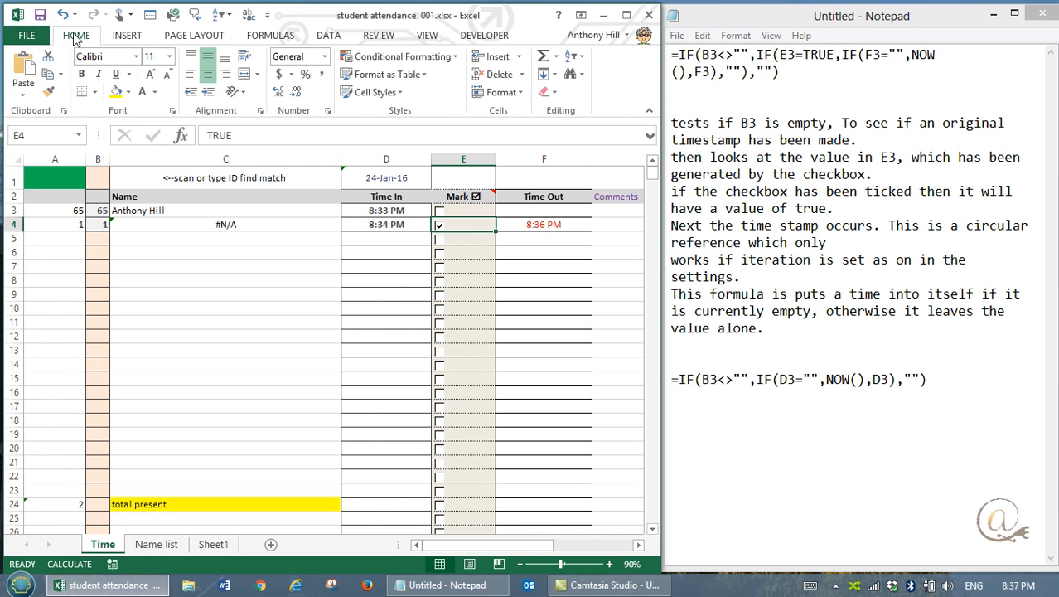
pyautogui.click(154, 92)
pyautogui.click(148, 116)
pyautogui.click(62, 14)
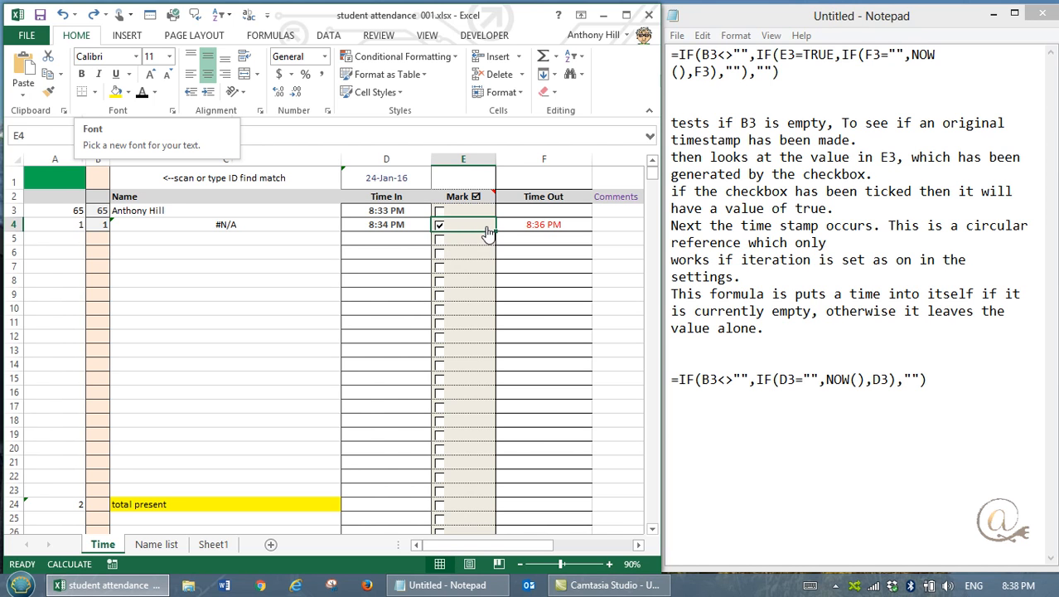
pyautogui.click(549, 227)
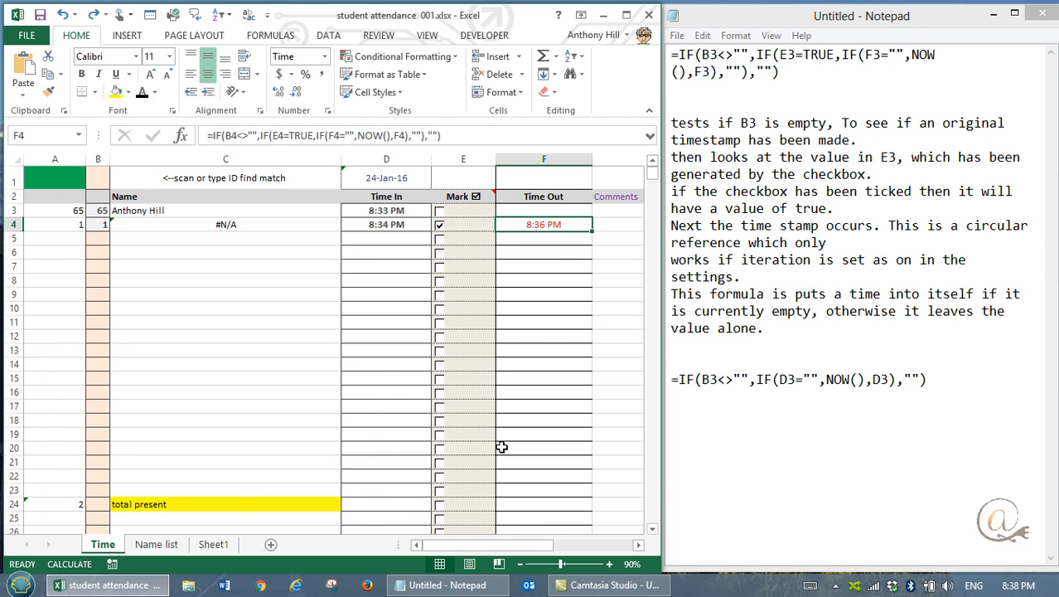
# Step: Enter 12 in B3 of Sheet1 and inspect the time-in formula in D3
pyautogui.click(214, 545)
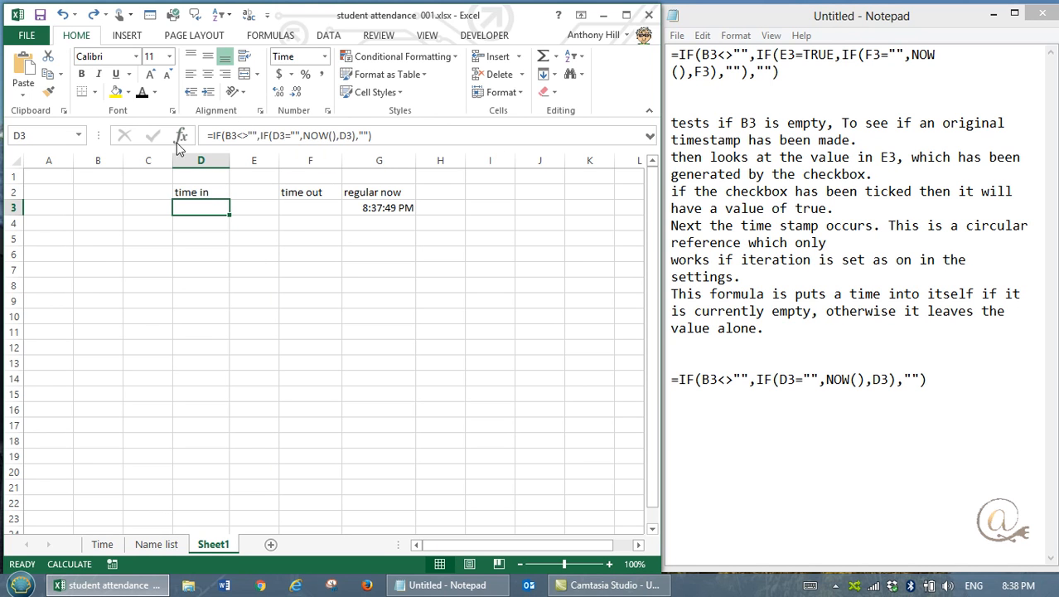
pyautogui.click(93, 207)
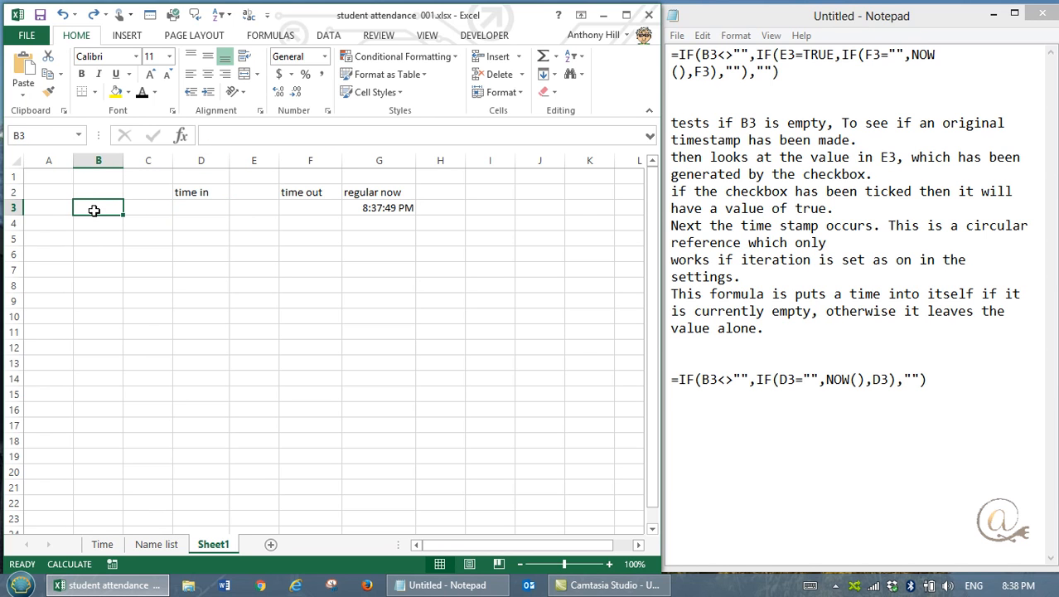
pyautogui.write('12')
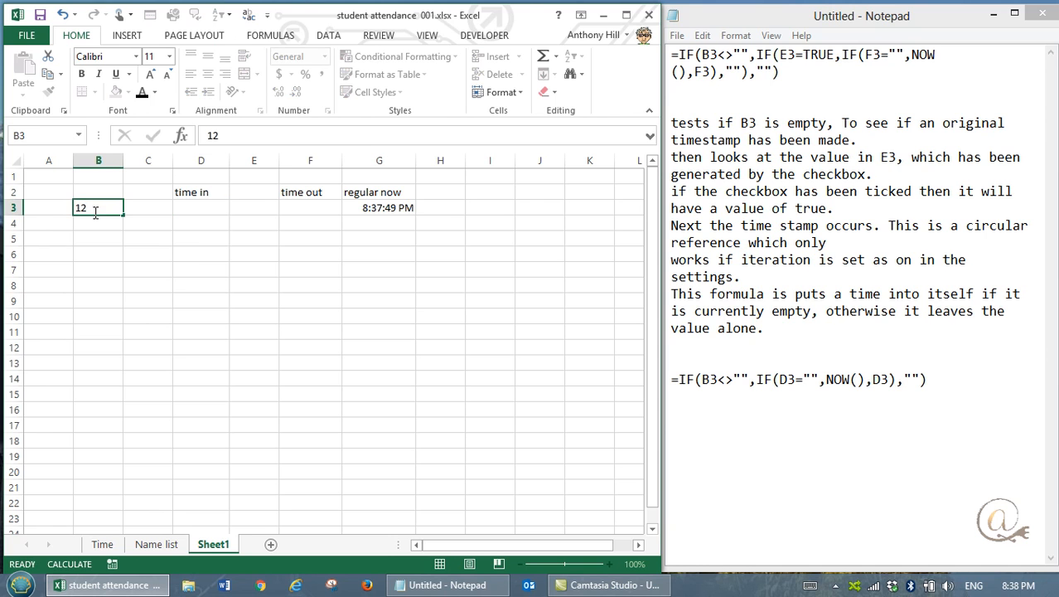
pyautogui.press('Tab')
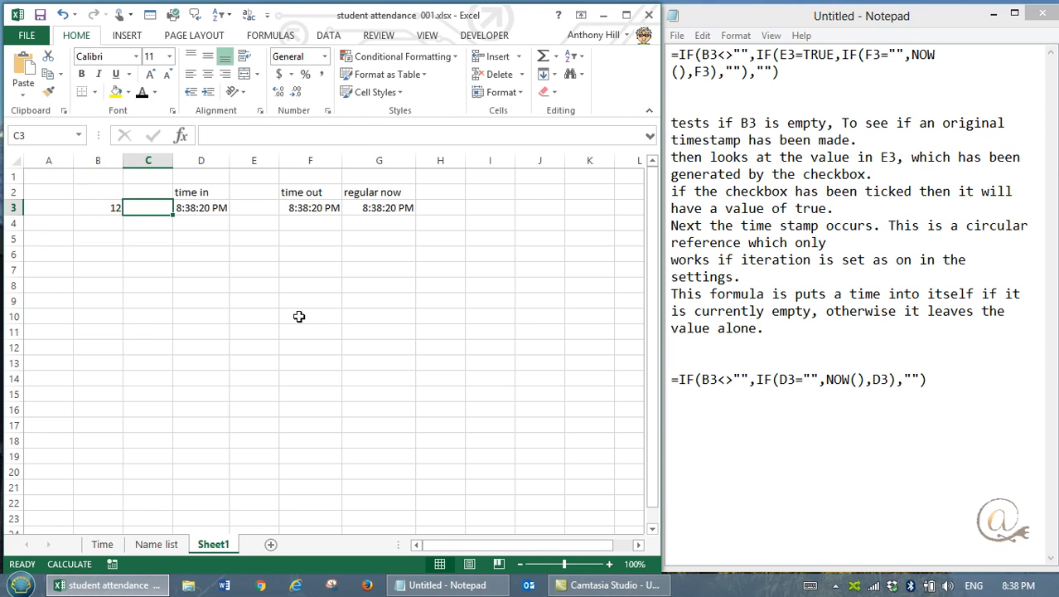
pyautogui.click(202, 207)
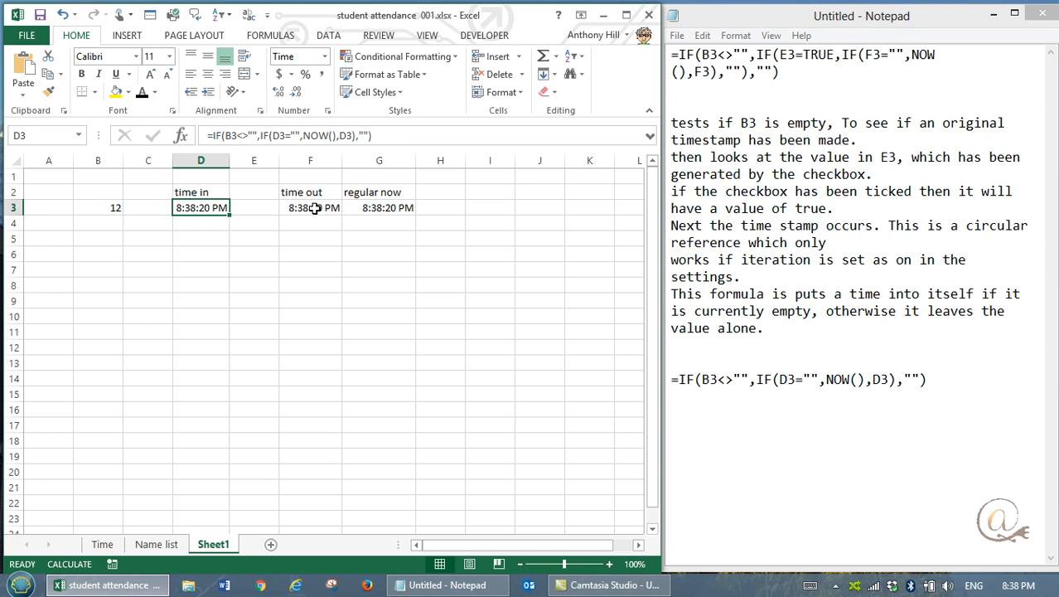
# Step: Make the text in E3 black and replace its value with FALSE
pyautogui.click(255, 210)
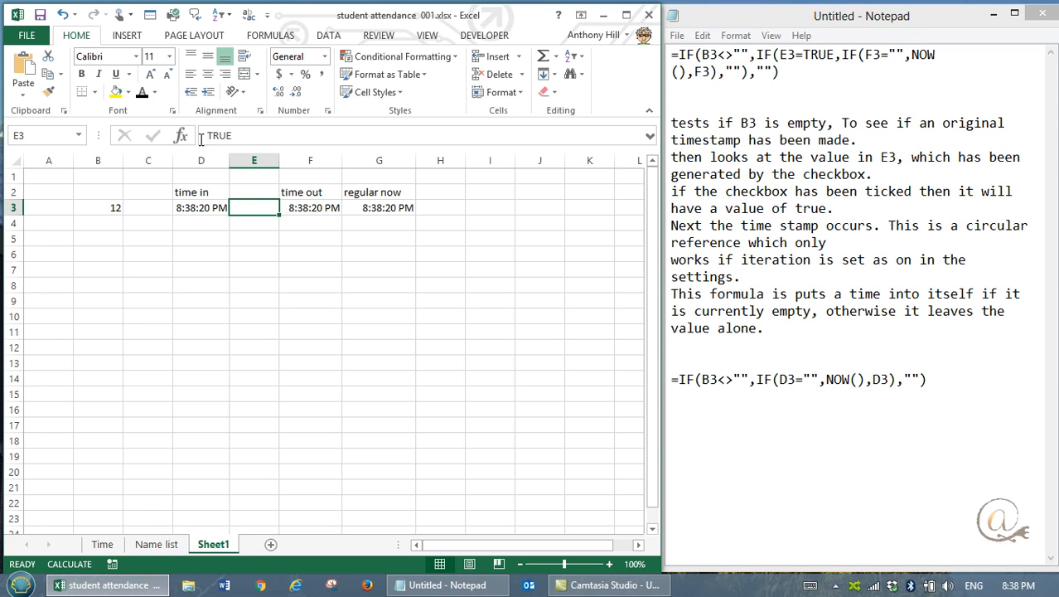
pyautogui.click(142, 92)
pyautogui.press('Delete')
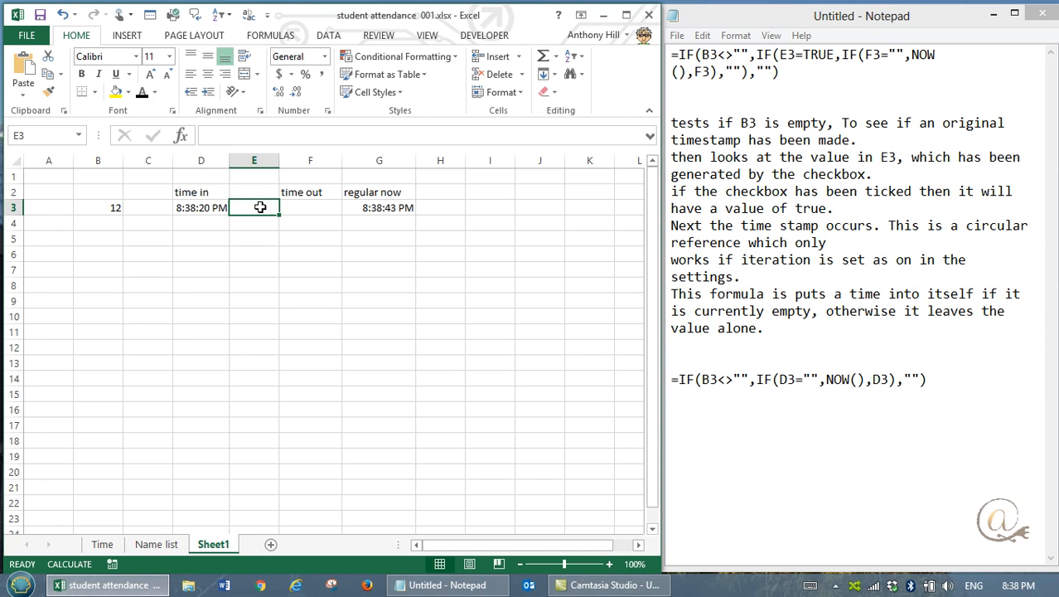
pyautogui.write('fal')
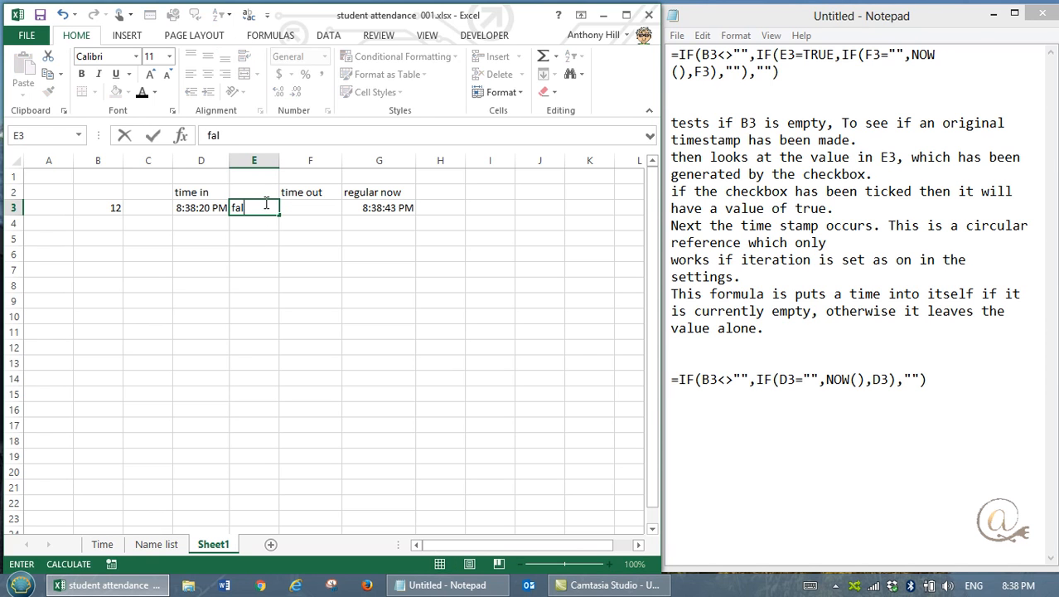
pyautogui.write('se')
pyautogui.press('Tab')
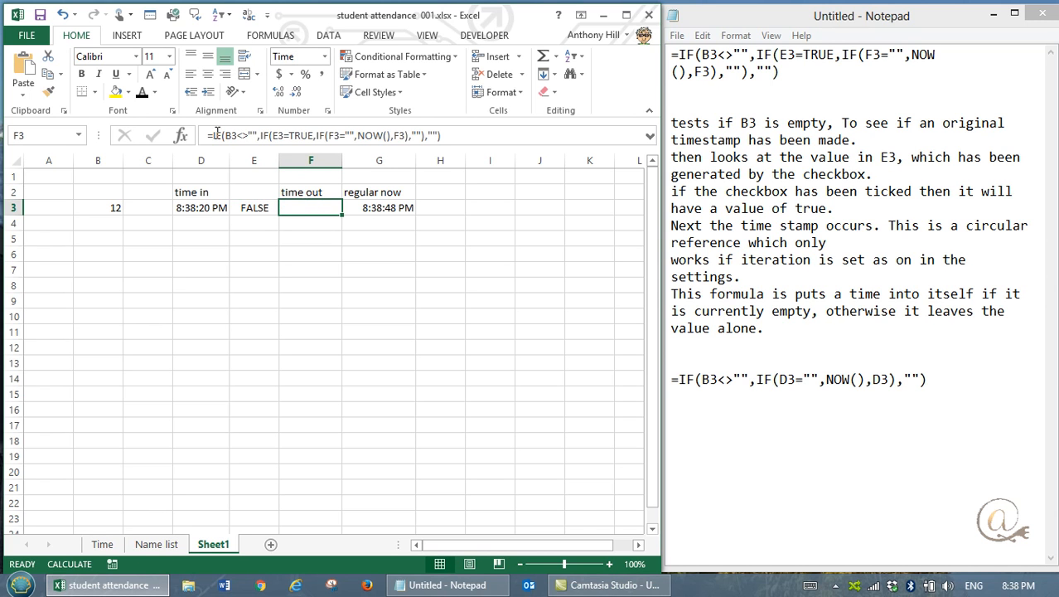
# Step: Set E3 to TRUE to stamp the time out, and inspect the regular NOW formula in G3
pyautogui.click(248, 209)
pyautogui.write('true')
pyautogui.press('Tab')
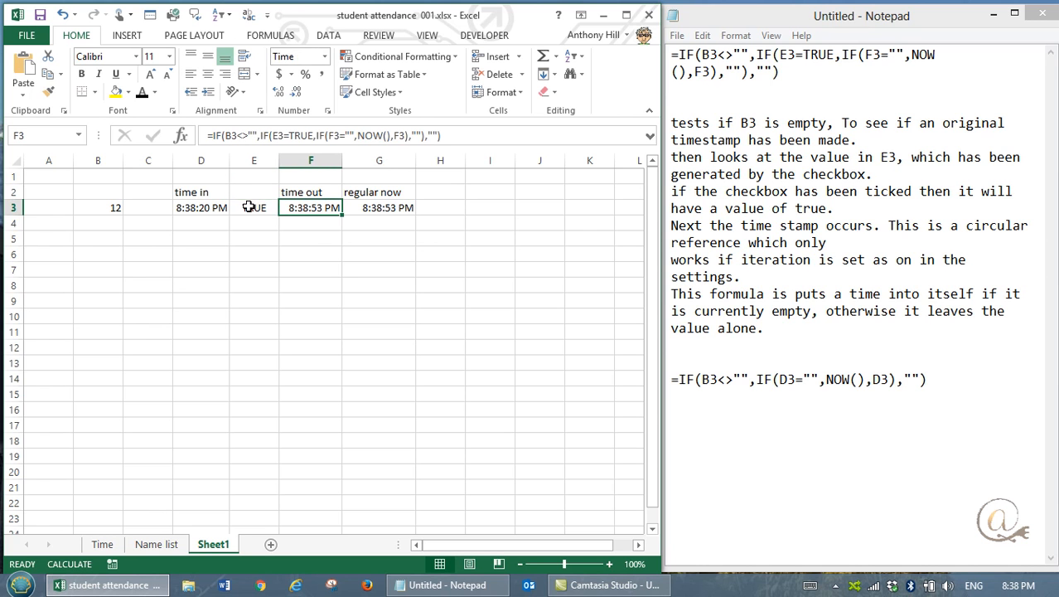
pyautogui.click(401, 208)
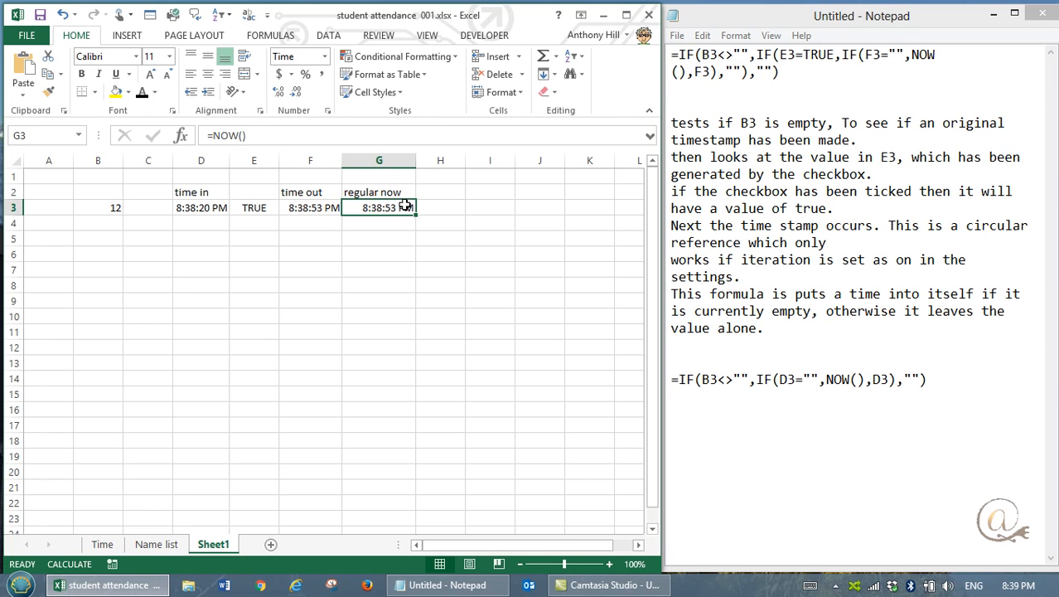
# Step: Inspect the time-out formula in F3, clear E3, and enter 23 there to test a value other than TRUE
pyautogui.click(305, 210)
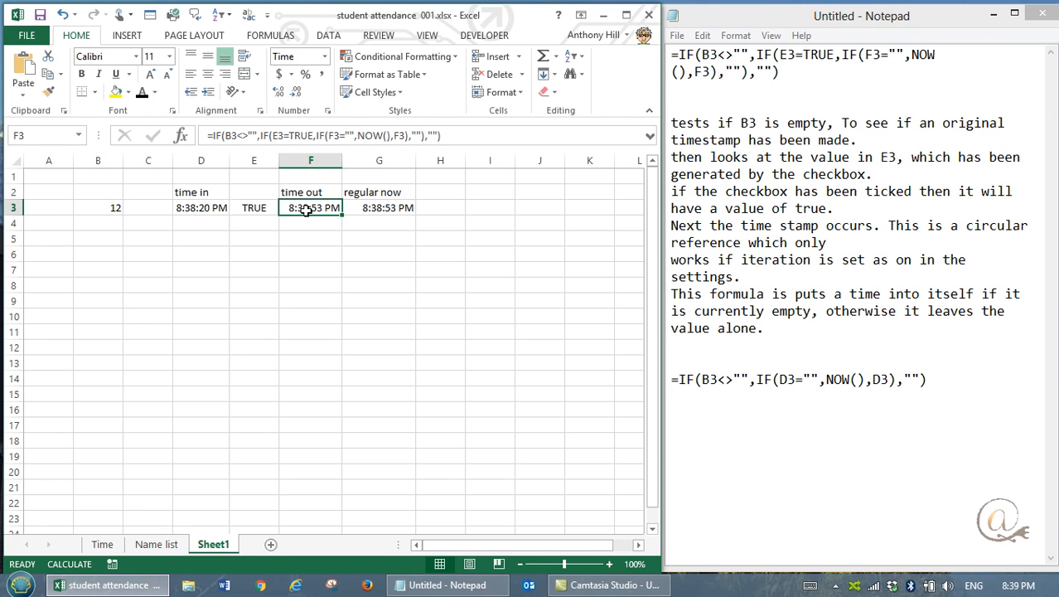
pyautogui.click(264, 211)
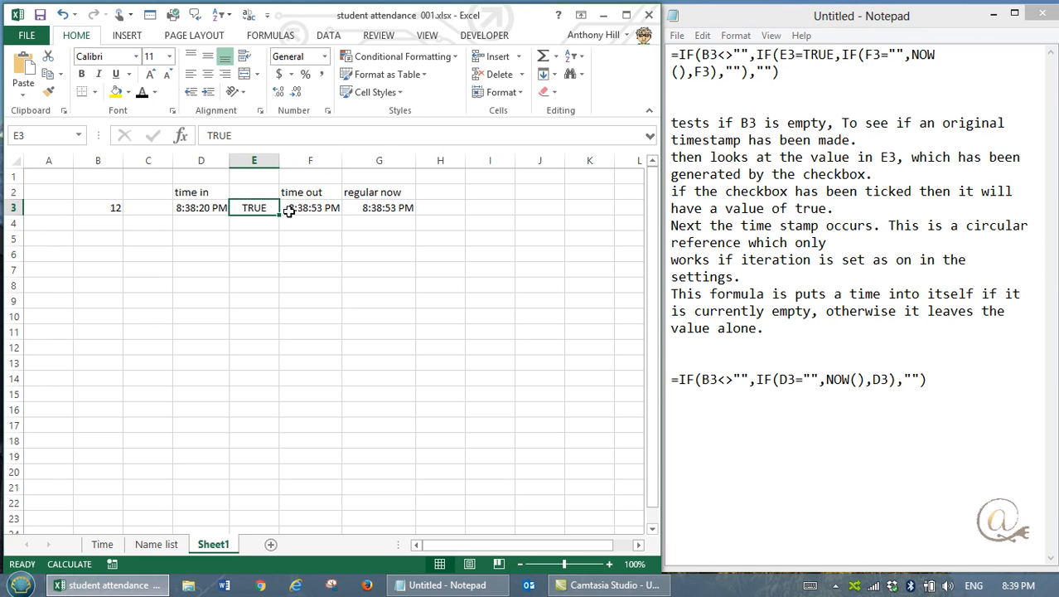
pyautogui.press('Delete')
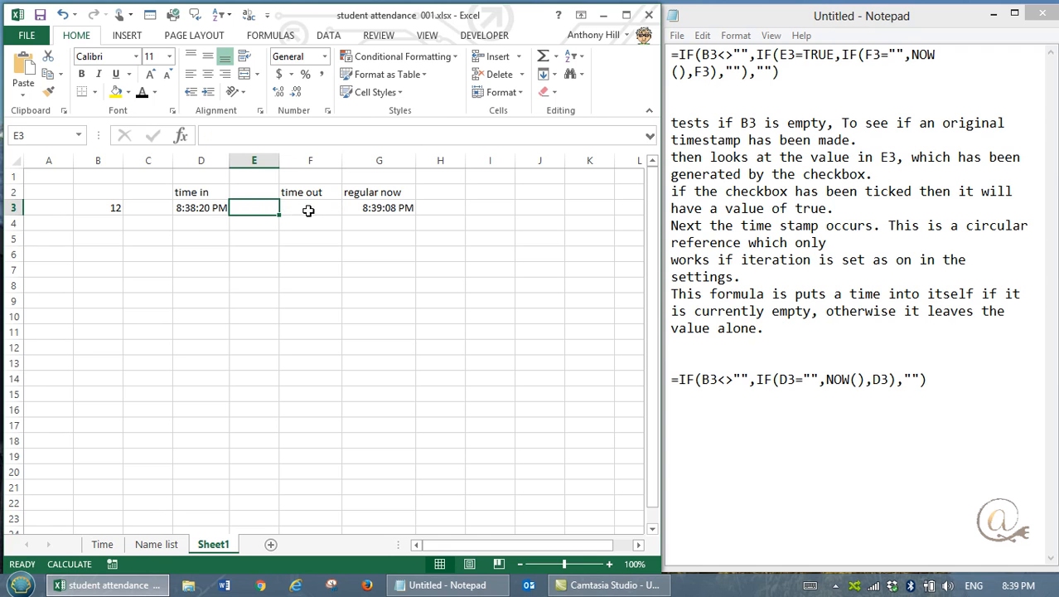
pyautogui.doubleClick(250, 208)
pyautogui.write('23')
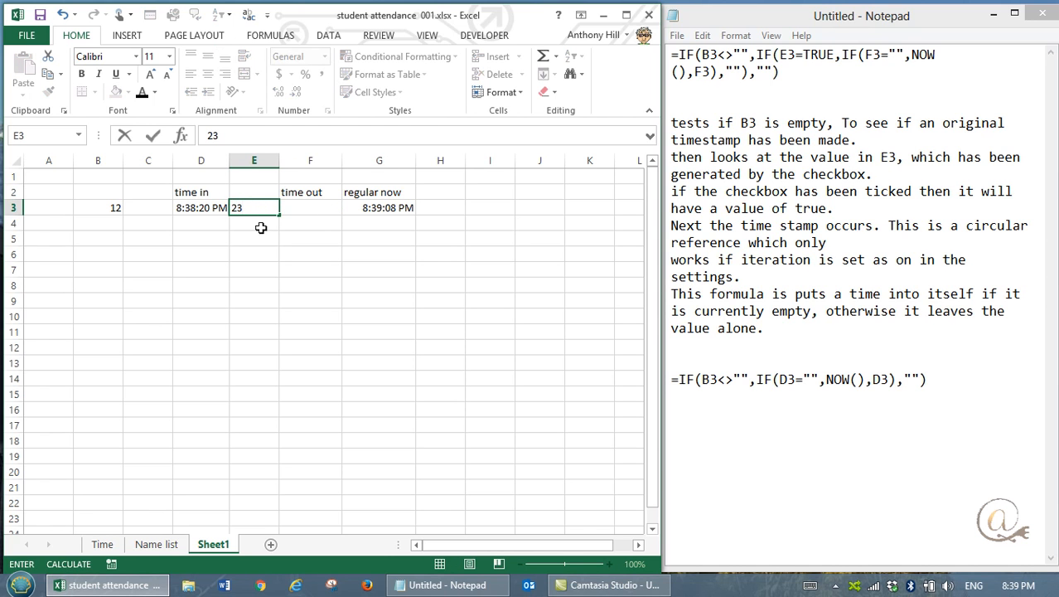
pyautogui.press('Tab')
# Step: Set E3 to TRUE to stamp a new time out, and inspect the formula in F3
pyautogui.click(246, 208)
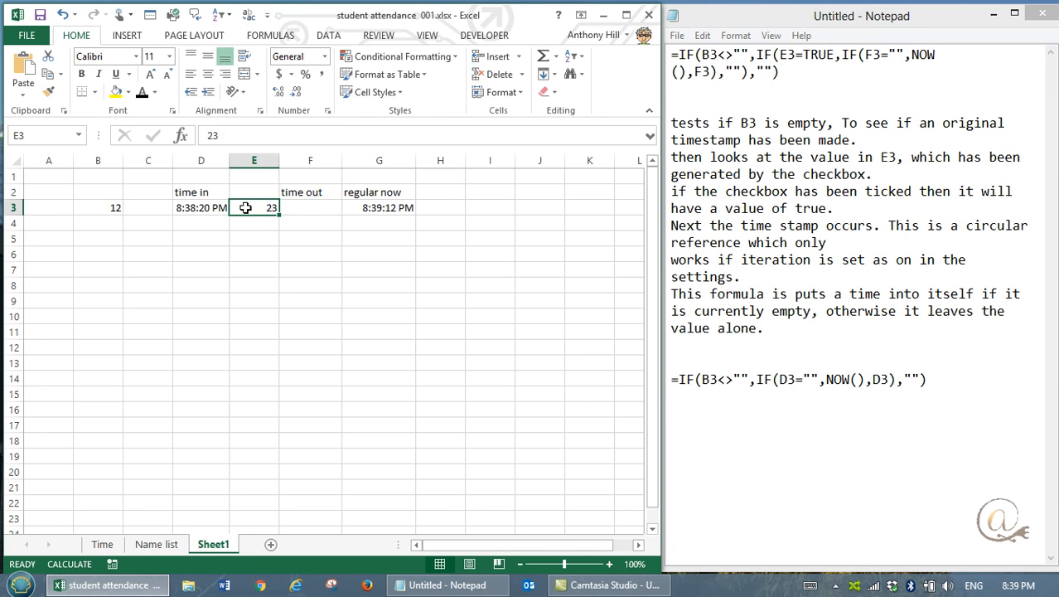
pyautogui.write('true')
pyautogui.hotkey('ctrl', 'Return')
pyautogui.click(317, 209)
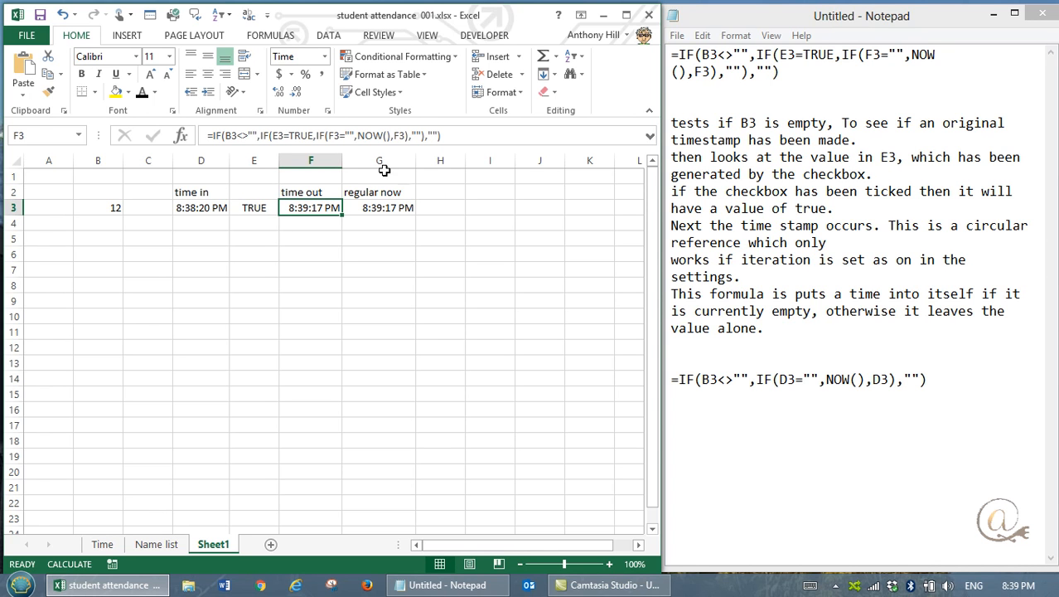
# Step: Insert a form-control checkbox across E3 and F3, and move it down into row 4
pyautogui.click(499, 38)
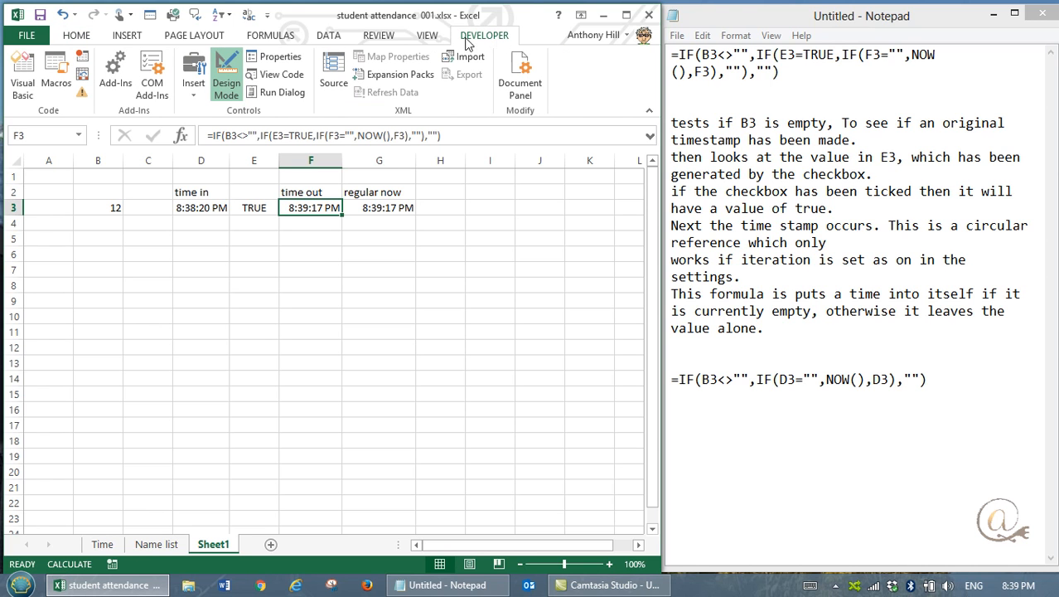
pyautogui.click(192, 98)
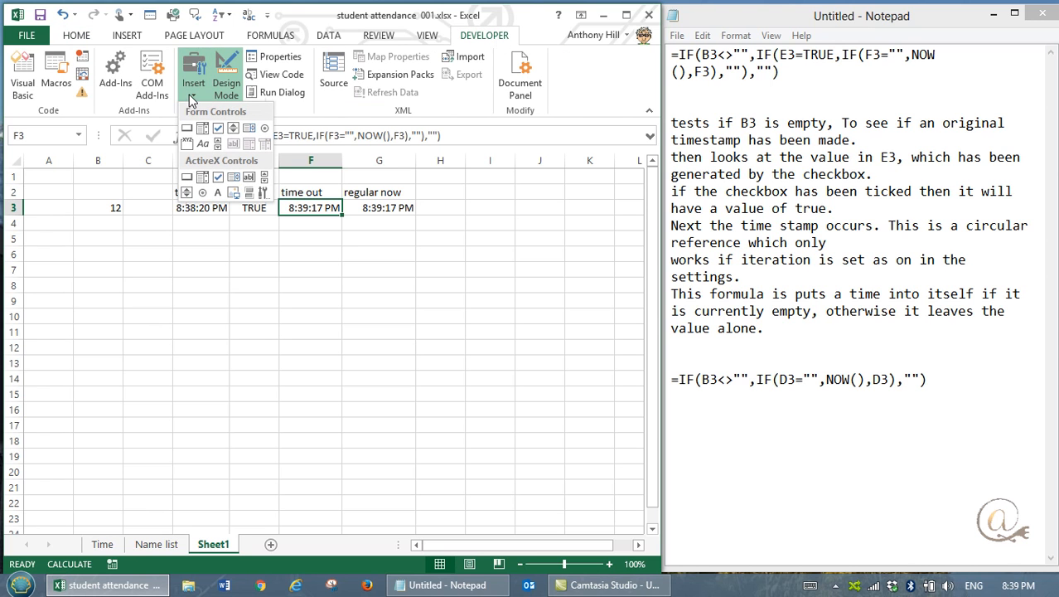
pyautogui.click(218, 129)
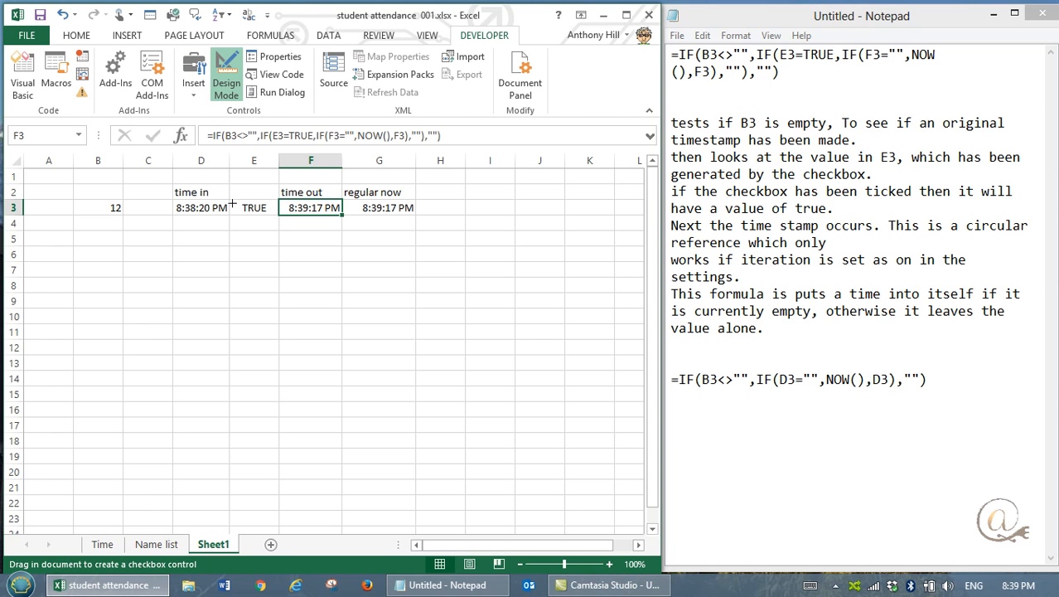
pyautogui.moveTo(232, 199)
pyautogui.mouseDown()
pyautogui.moveTo(235, 214)
pyautogui.moveTo(320, 215)
pyautogui.mouseUp()
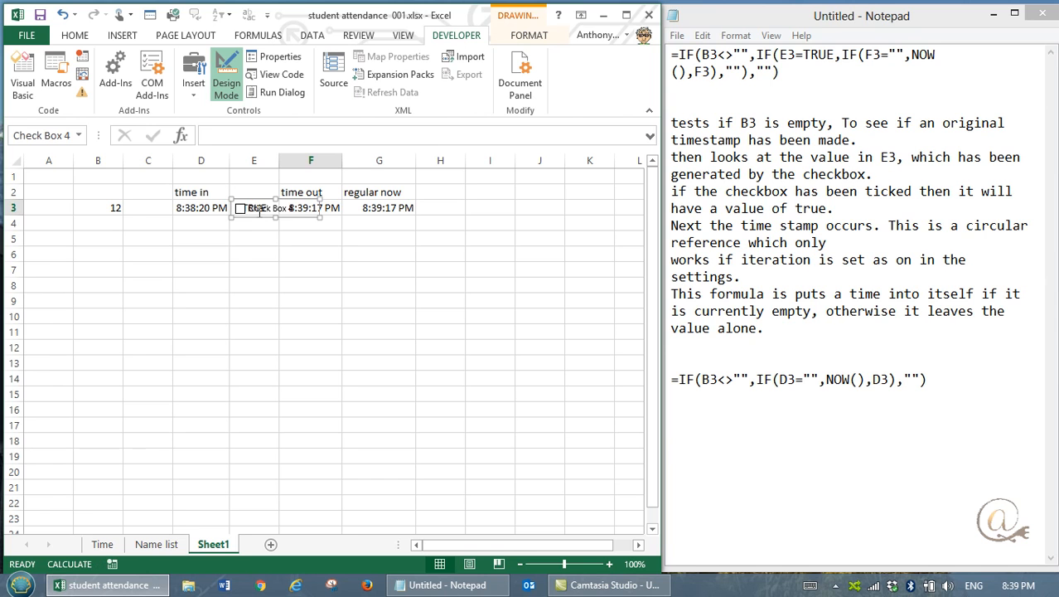
pyautogui.moveTo(249, 209)
pyautogui.mouseDown()
pyautogui.moveTo(250, 232)
pyautogui.moveTo(253, 214)
pyautogui.mouseUp()
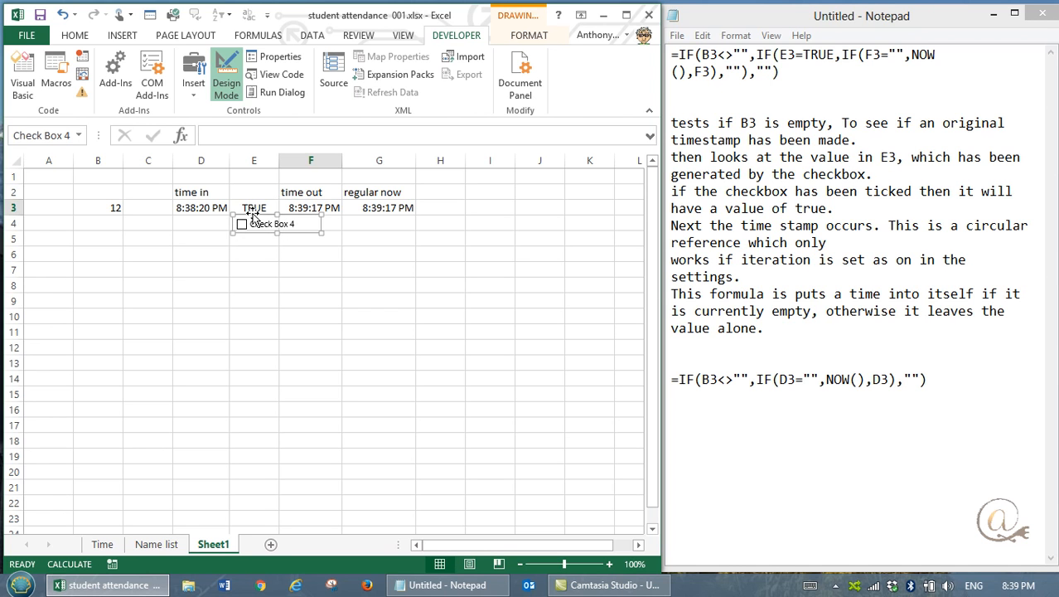
# Step: Remove the checkbox's label text, shrink its frame, and place it in cell E3 beside the TRUE value
pyautogui.click(294, 224)
pyautogui.press('Delete')
pyautogui.press('Delete')
pyautogui.press('Delete')
pyautogui.press('Delete')
pyautogui.press('Delete')
pyautogui.press('Delete')
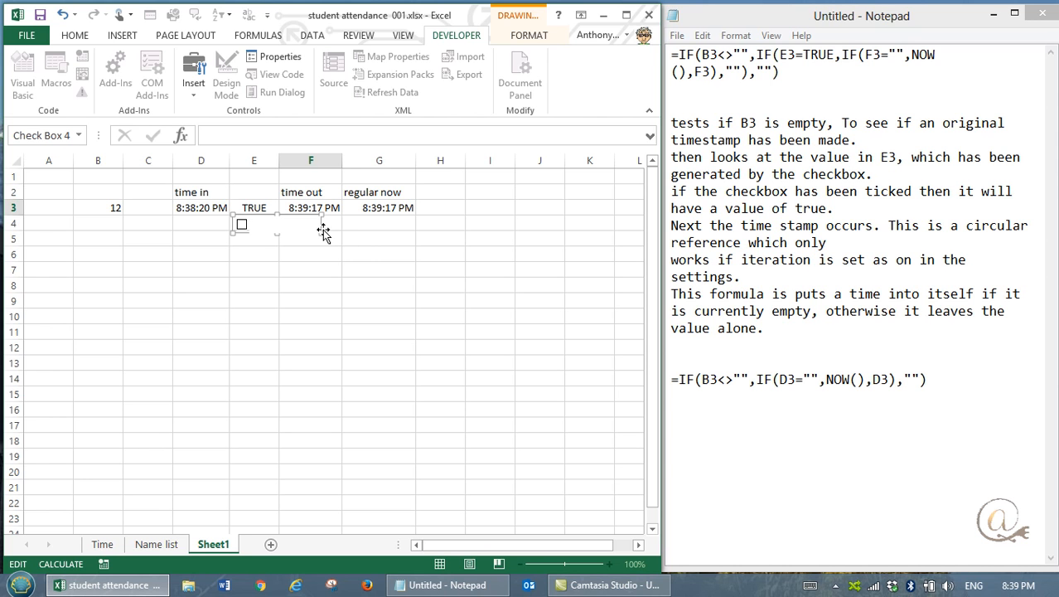
pyautogui.moveTo(321, 231); pyautogui.dragTo(249, 202)
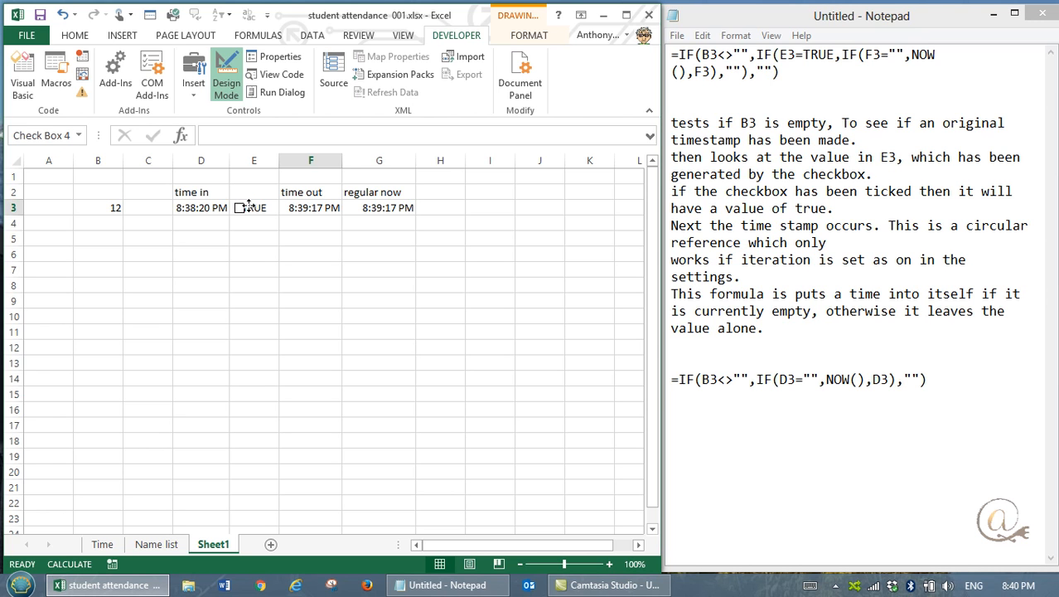
pyautogui.moveTo(249, 206); pyautogui.dragTo(249, 206)
pyautogui.click(270, 212)
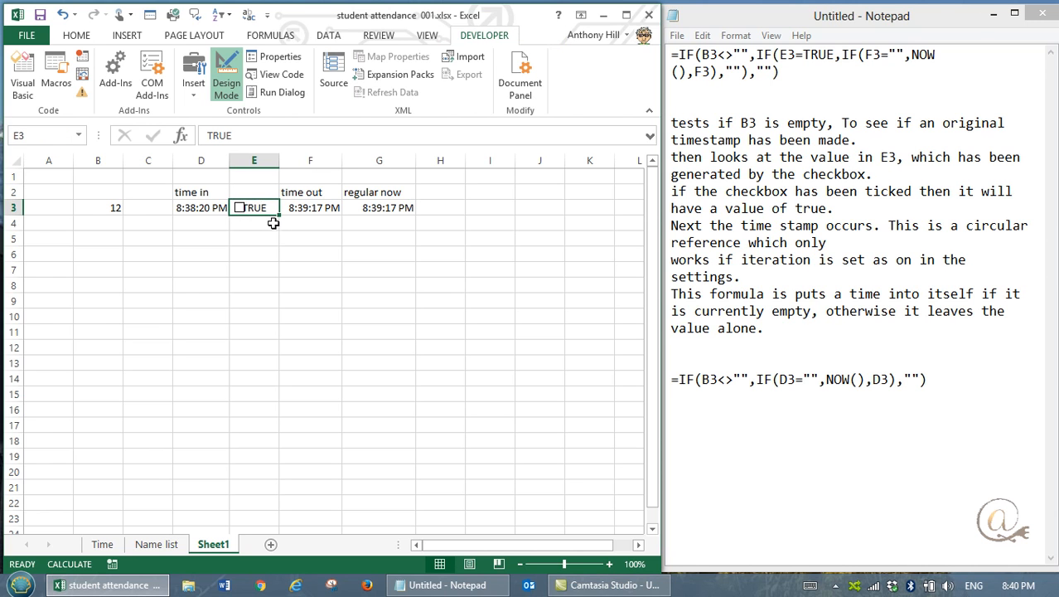
# Step: Tick the new checkbox and link it to cell $E$3 in its control format settings
pyautogui.click(241, 214)
pyautogui.rightClick(239, 210)
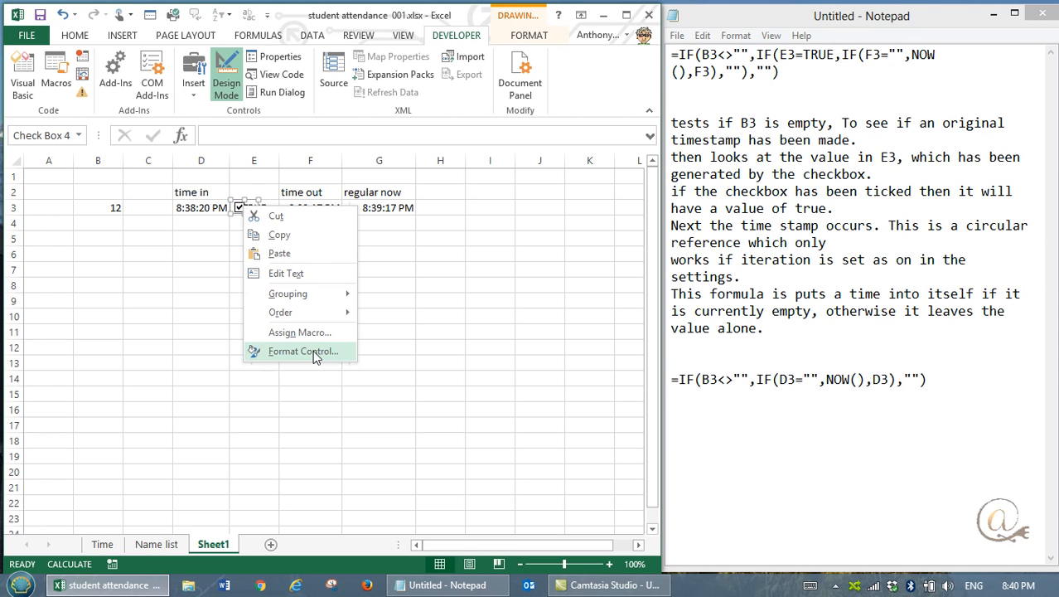
pyautogui.click(303, 352)
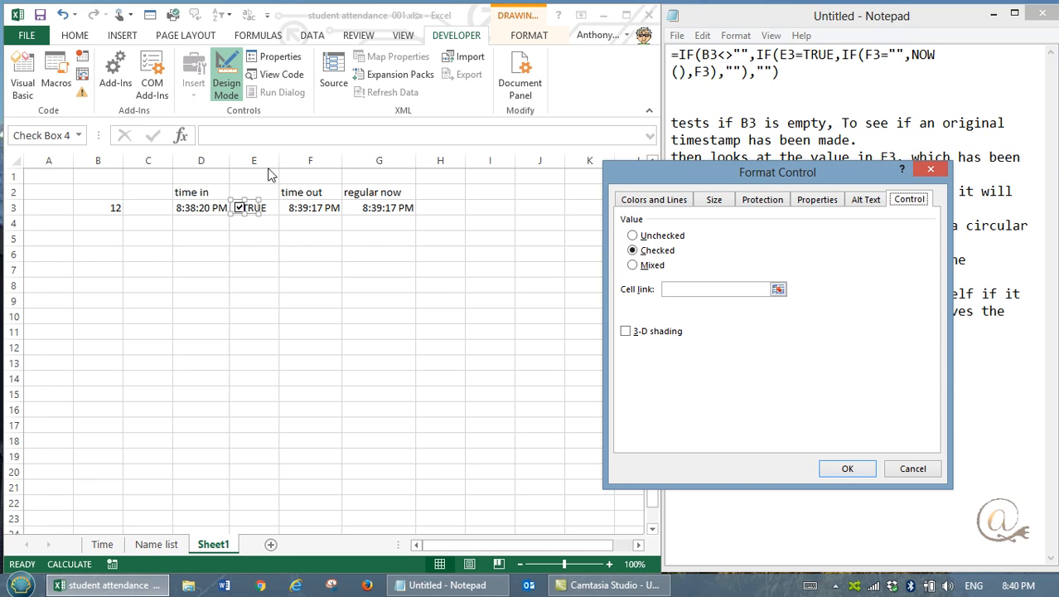
pyautogui.click(778, 290)
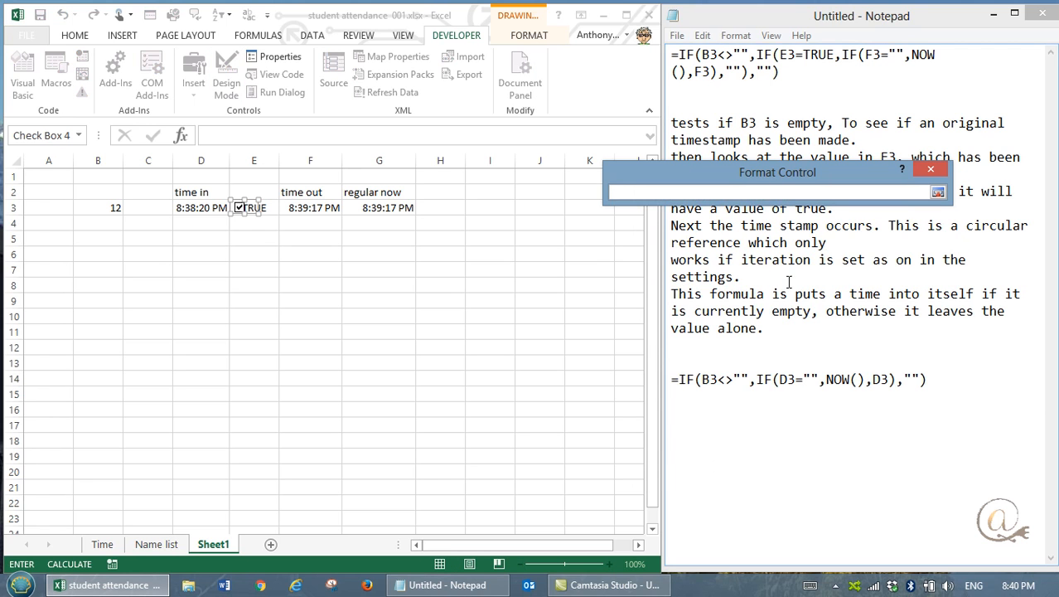
pyautogui.click(270, 207)
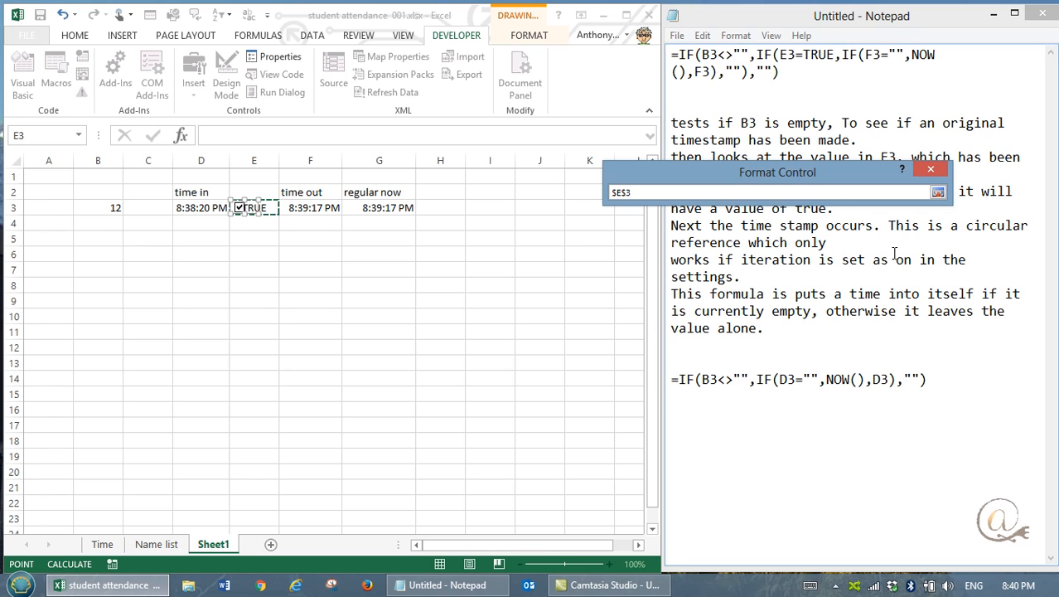
pyautogui.click(932, 171)
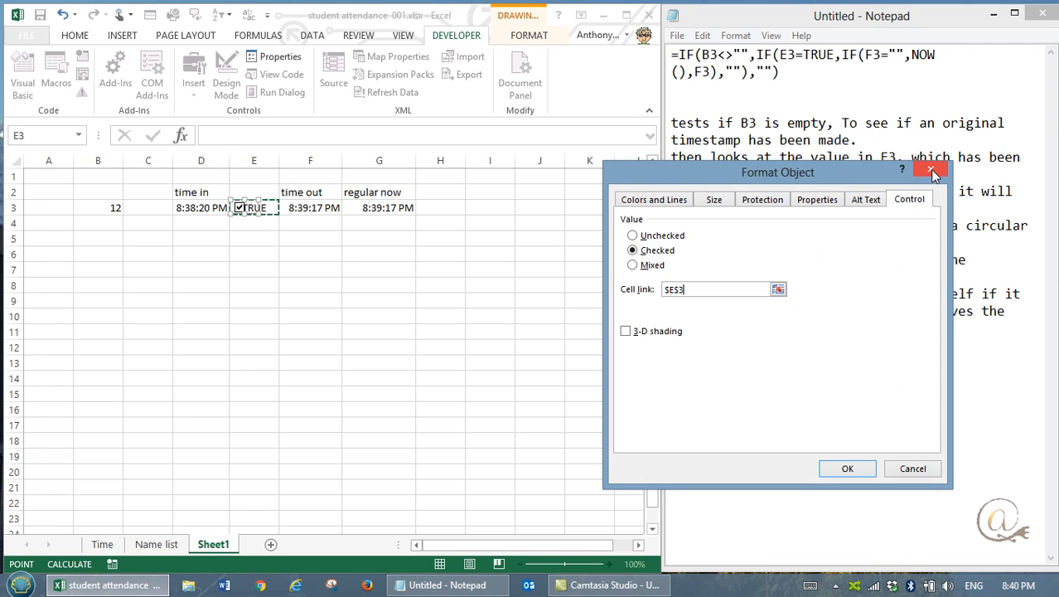
pyautogui.click(862, 468)
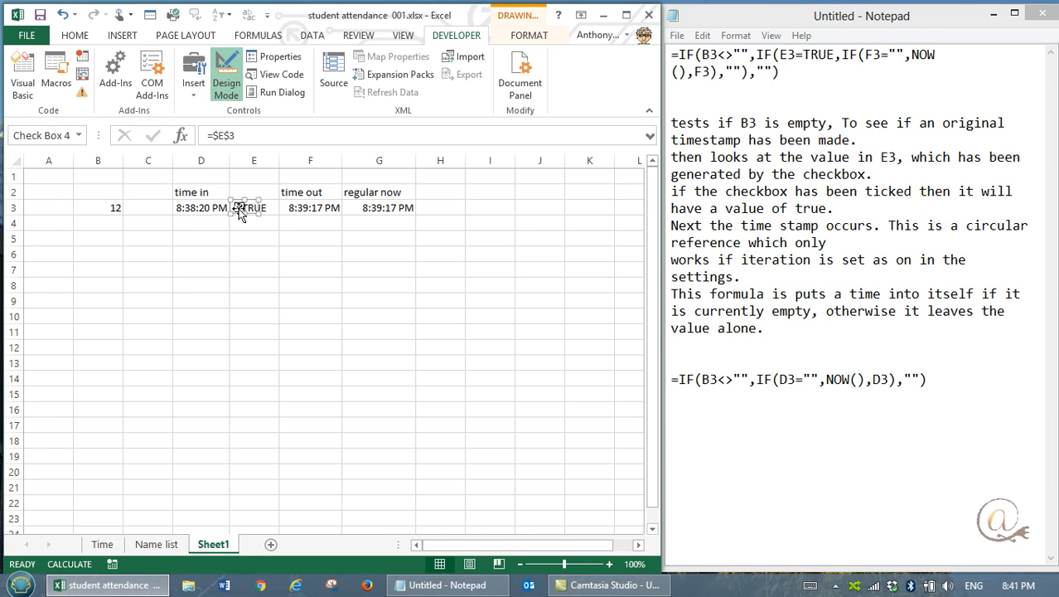
# Step: Turn off Design Mode, and untick and re-tick the checkbox in E3 to stamp a new time out
pyautogui.click(223, 74)
pyautogui.click(207, 252)
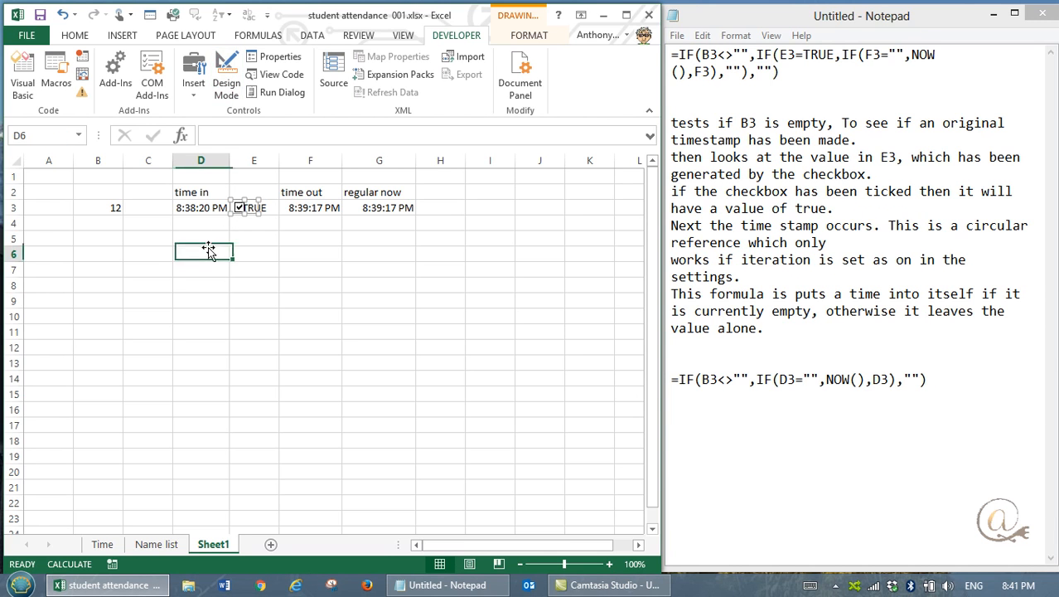
pyautogui.click(240, 212)
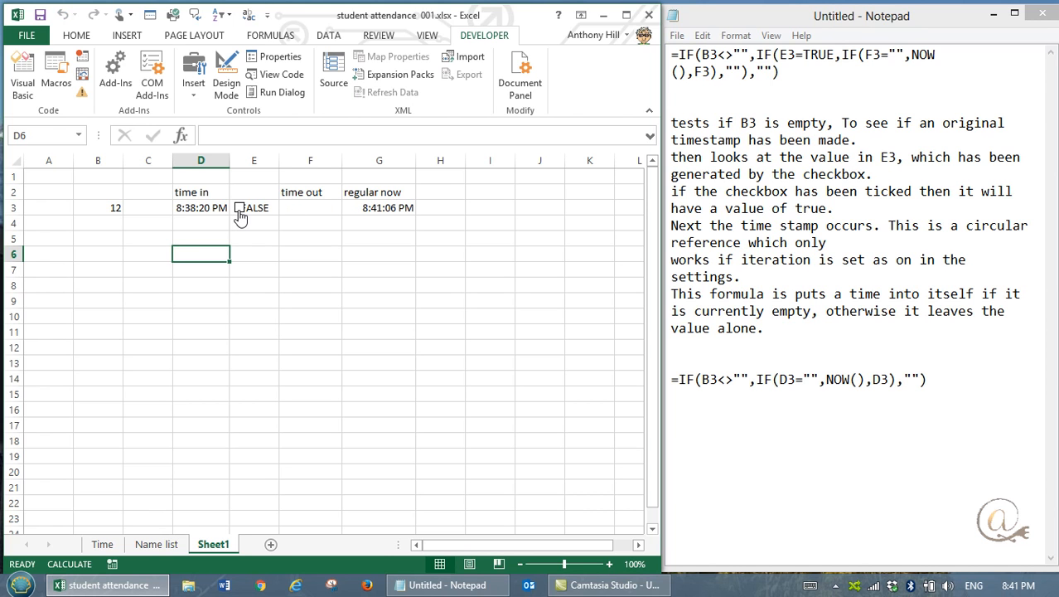
pyautogui.click(240, 212)
# Step: Hide the TRUE value in E3 behind the checkbox by making its text white
pyautogui.click(261, 208)
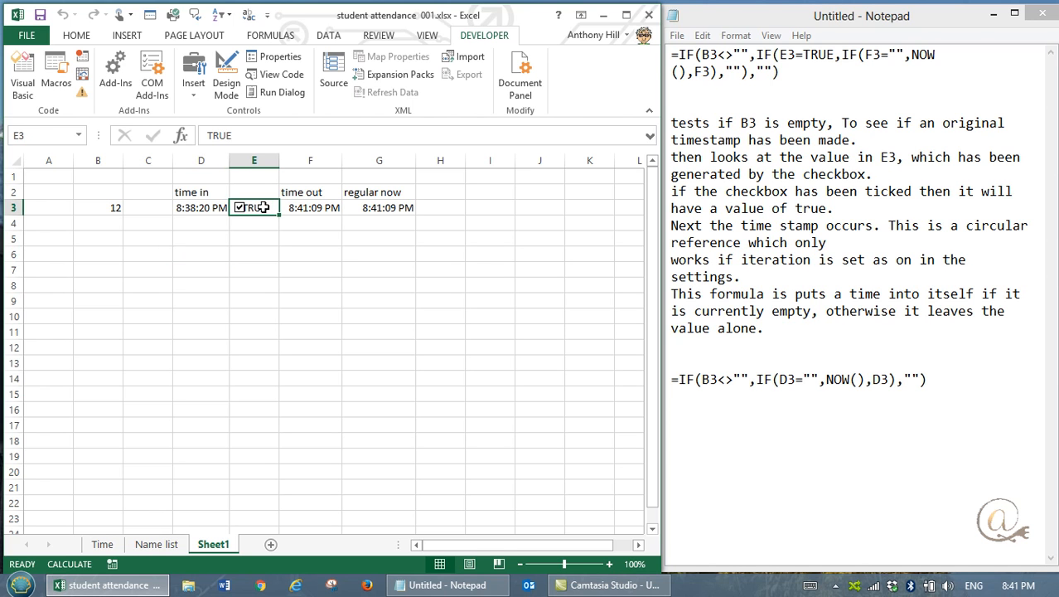
pyautogui.click(78, 36)
pyautogui.click(155, 92)
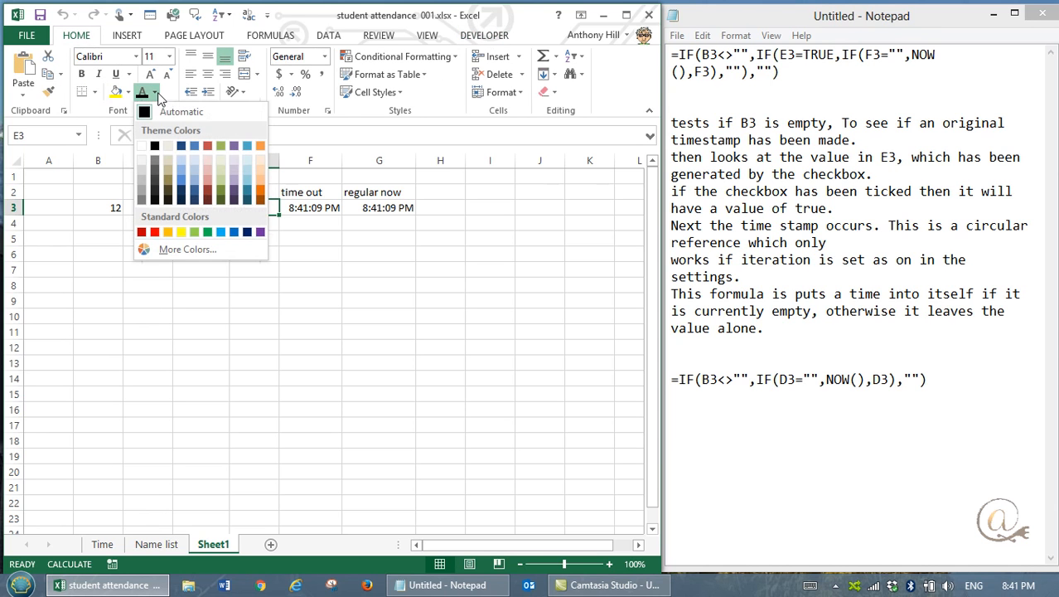
pyautogui.click(142, 147)
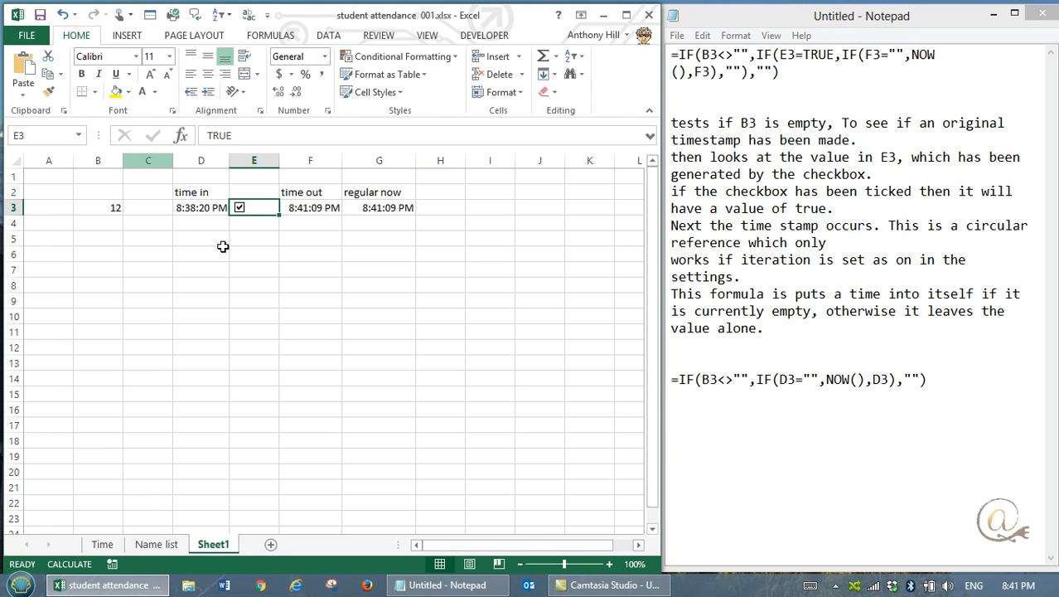
pyautogui.click(266, 229)
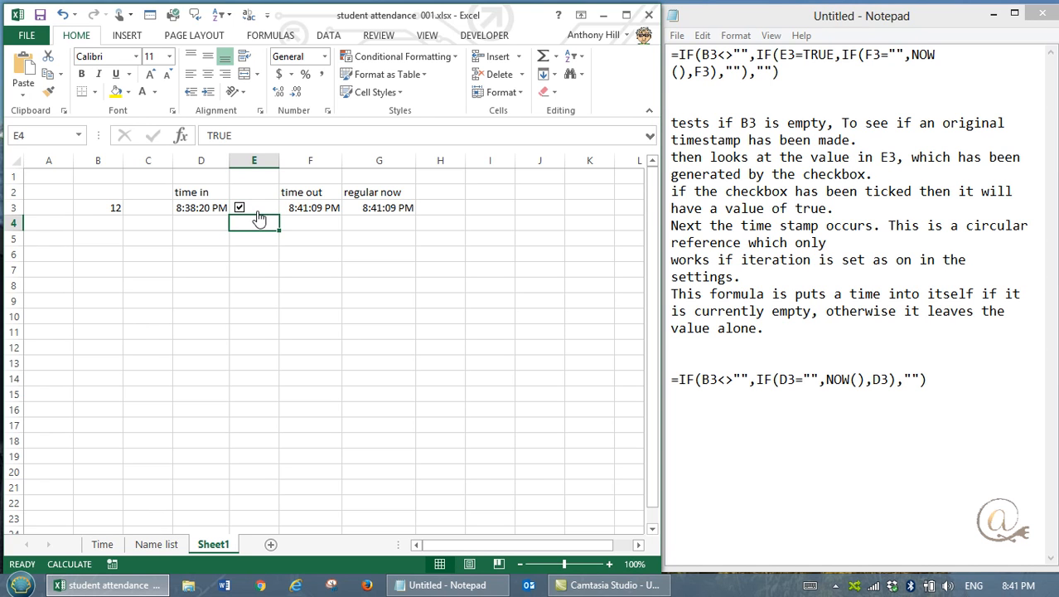
# Step: Clear B3 and re-enter 12 to renew the time in, and untick and re-tick the E3 checkbox to renew the time out
pyautogui.click(100, 208)
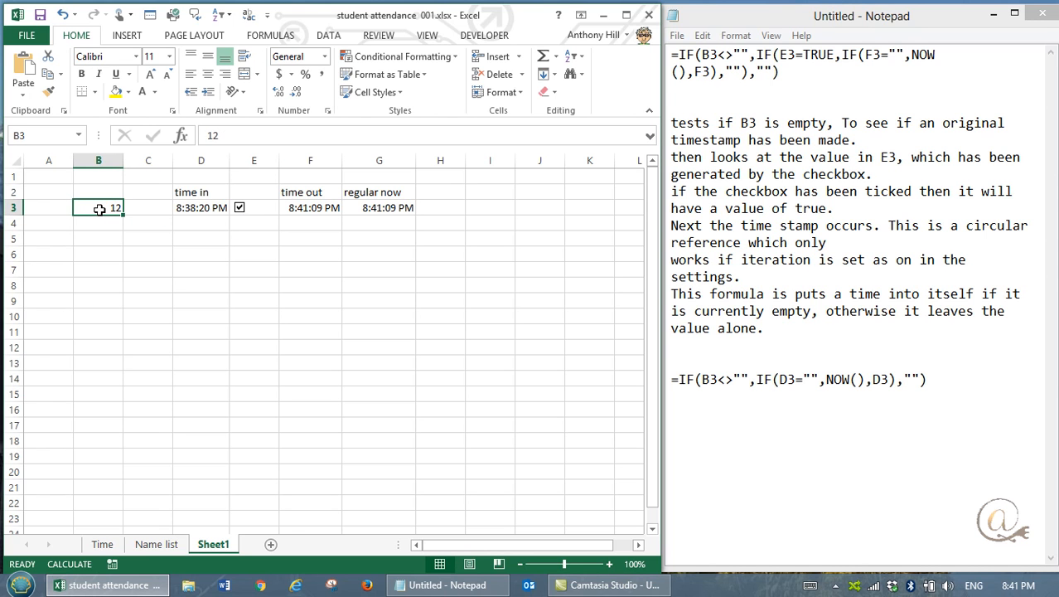
pyautogui.press('Delete')
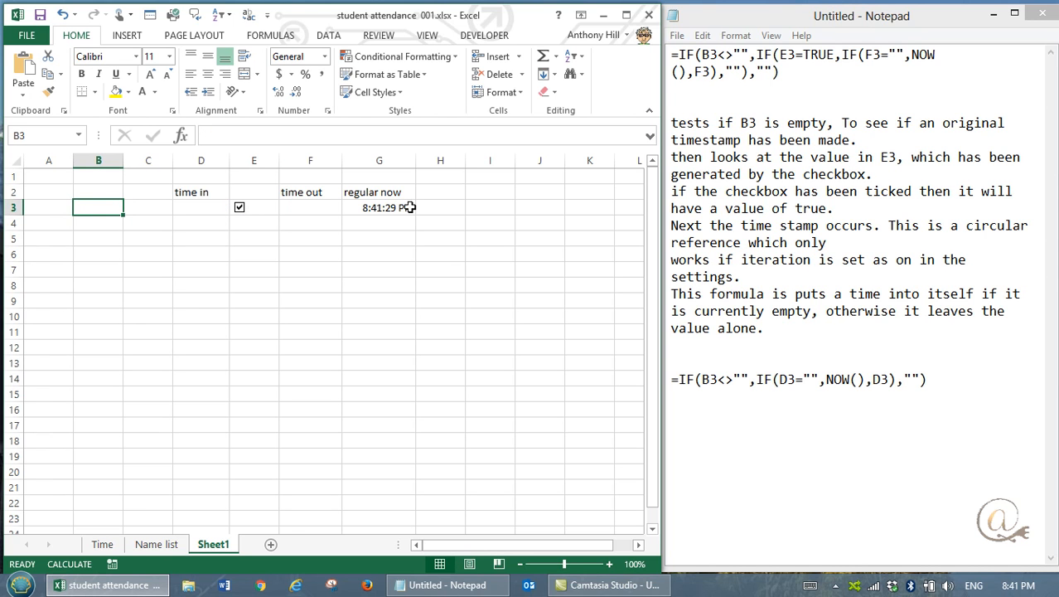
pyautogui.write('12')
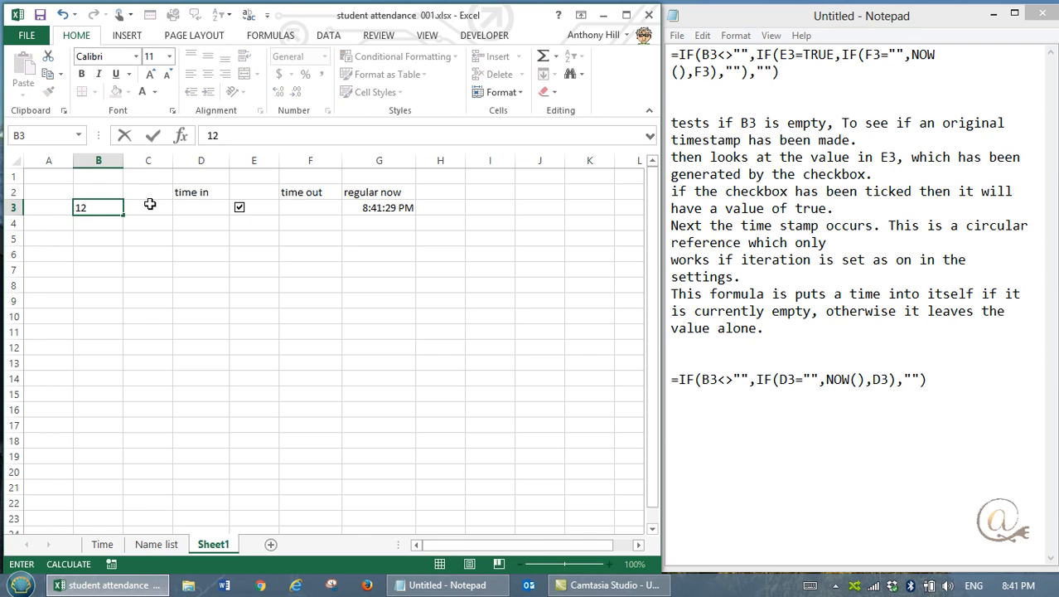
pyautogui.press('Tab')
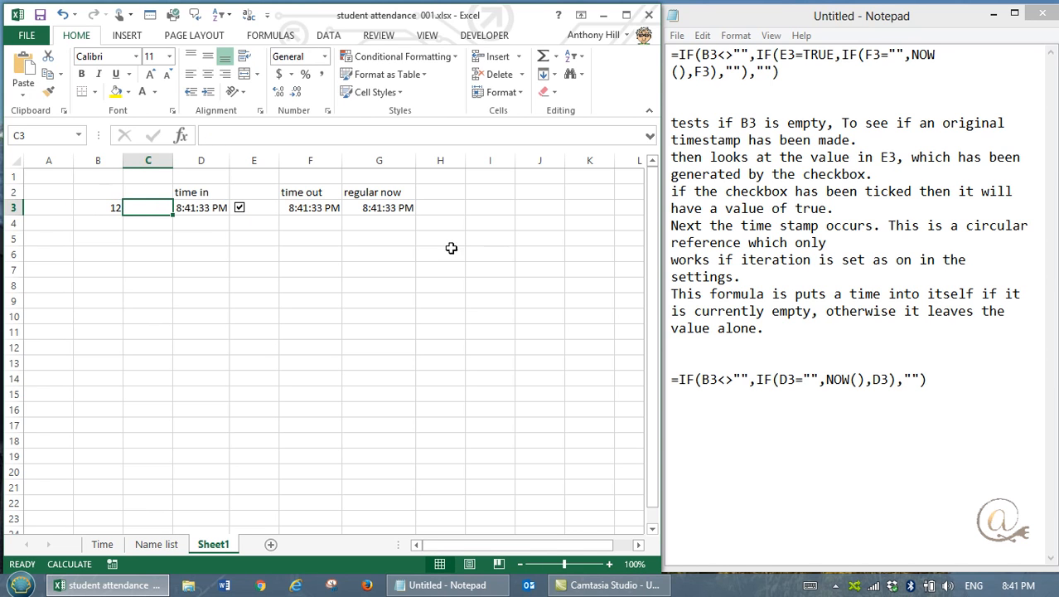
pyautogui.click(241, 212)
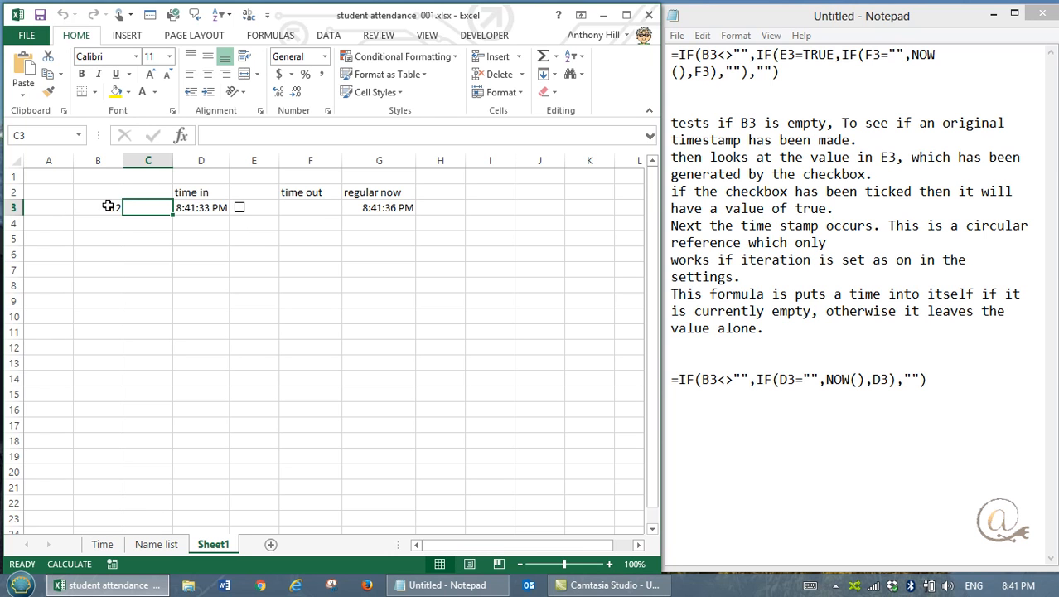
pyautogui.click(239, 210)
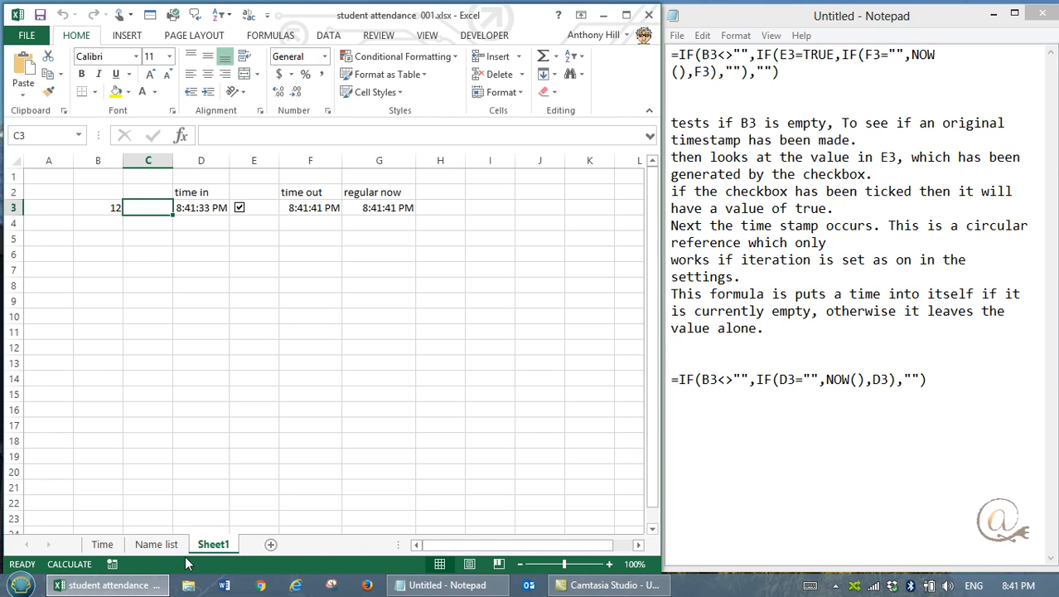
# Step: On the Time sheet, look over the insertable controls and inspect the cell link in the row 4 checkbox's control format settings
pyautogui.click(102, 545)
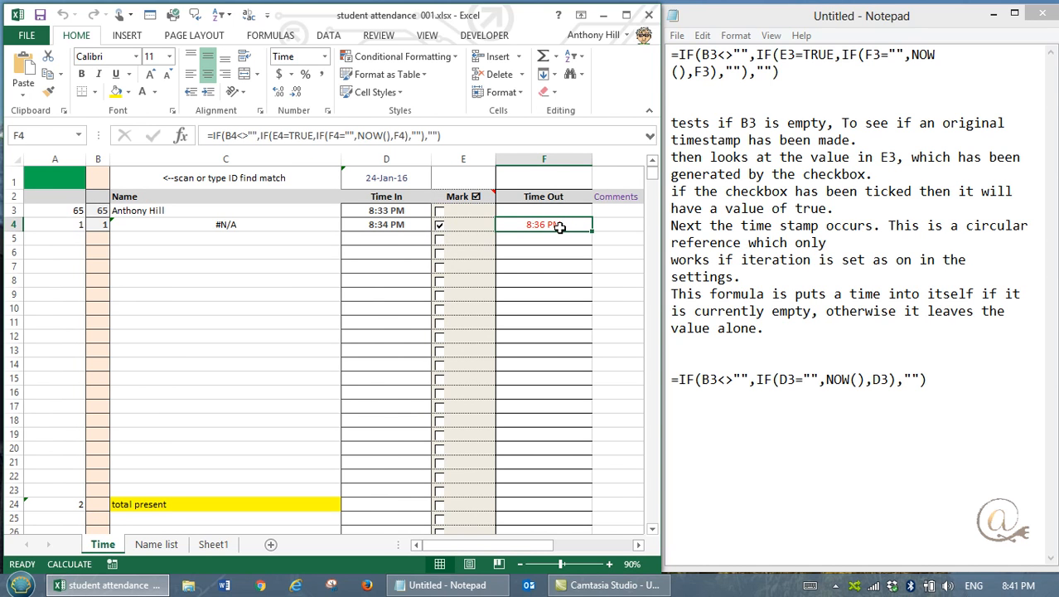
pyautogui.click(486, 36)
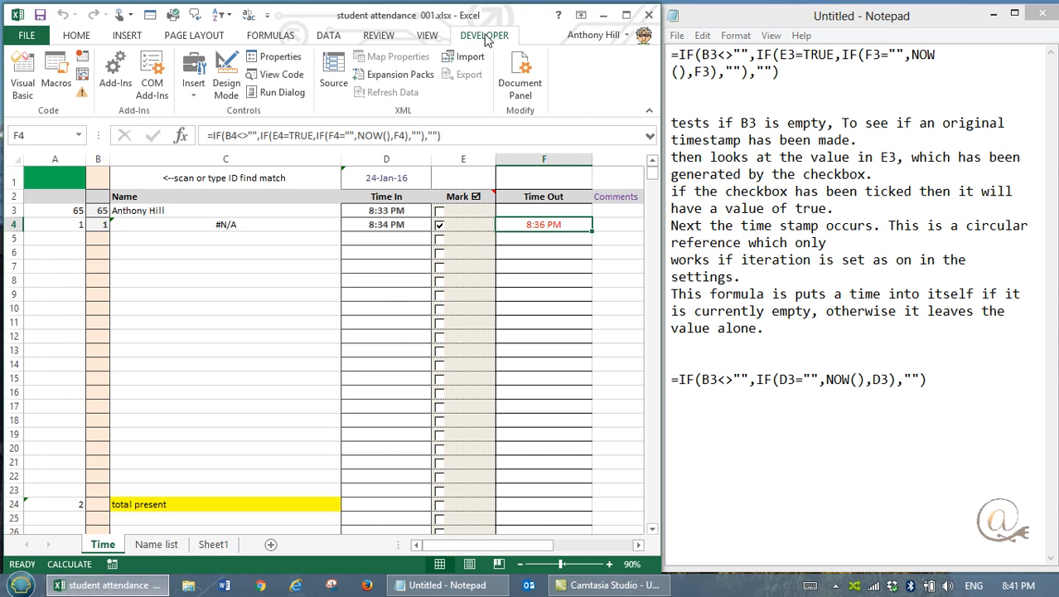
pyautogui.click(193, 89)
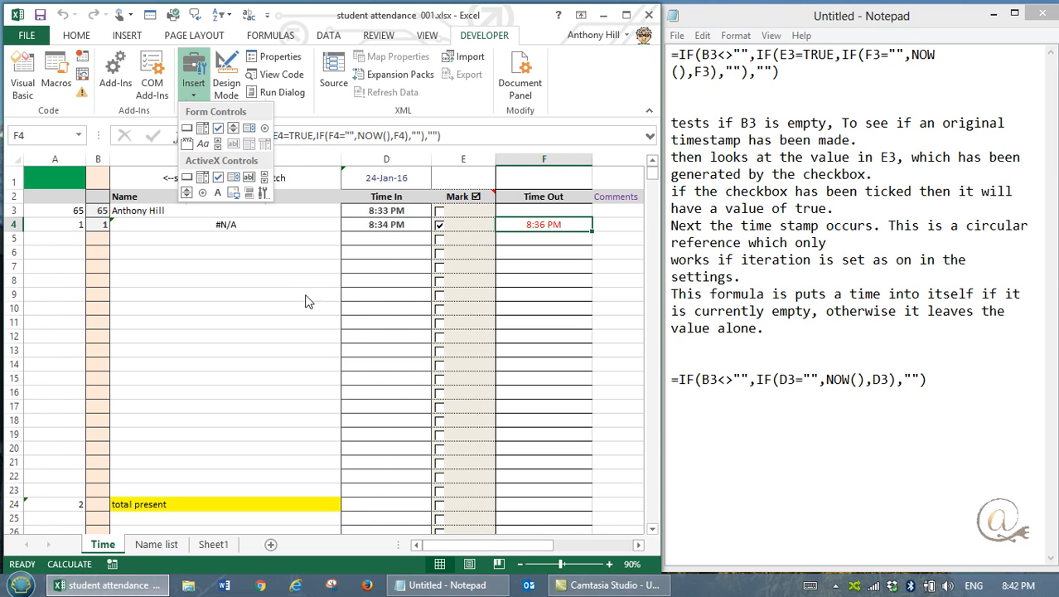
pyautogui.click(285, 282)
pyautogui.rightClick(440, 228)
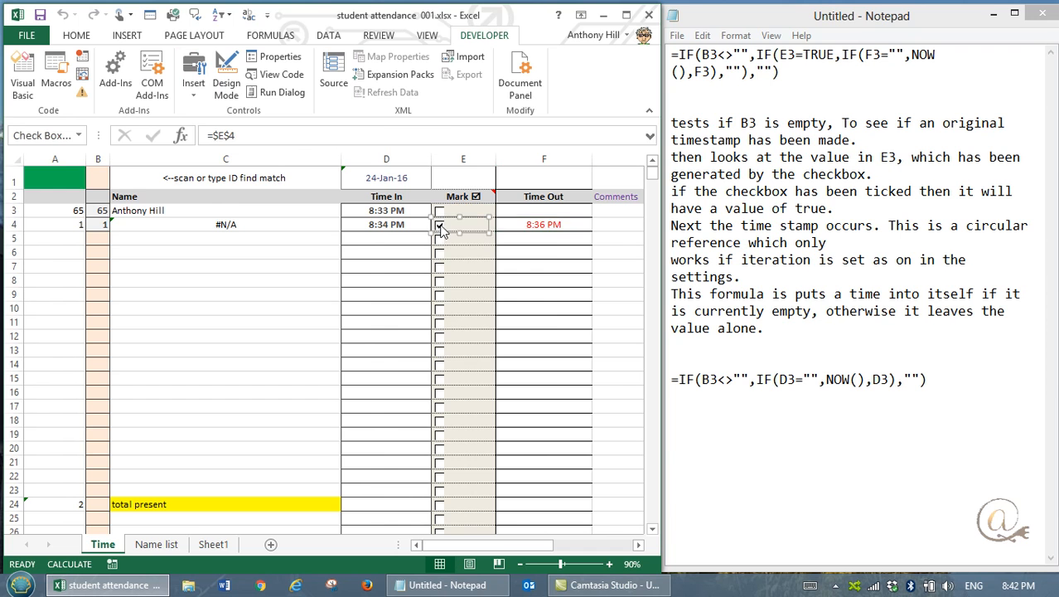
pyautogui.click(495, 372)
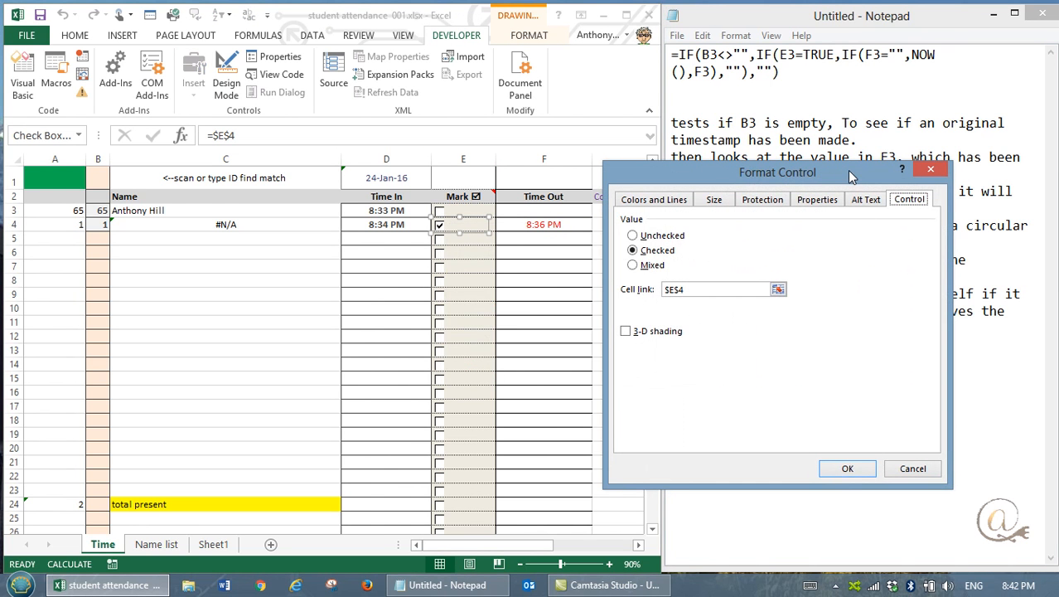
pyautogui.moveTo(848, 182); pyautogui.dragTo(836, 183)
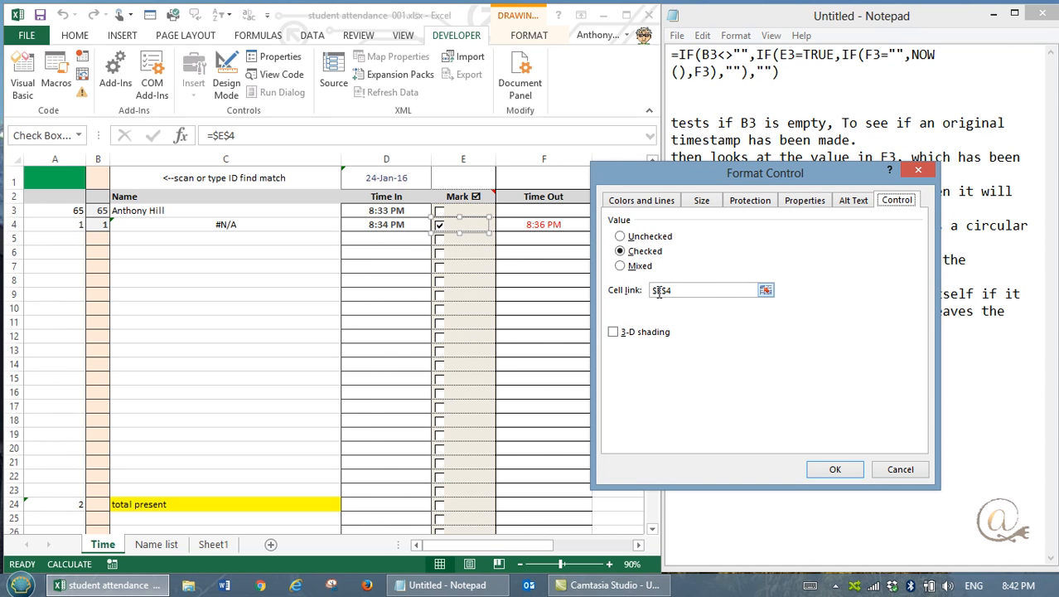